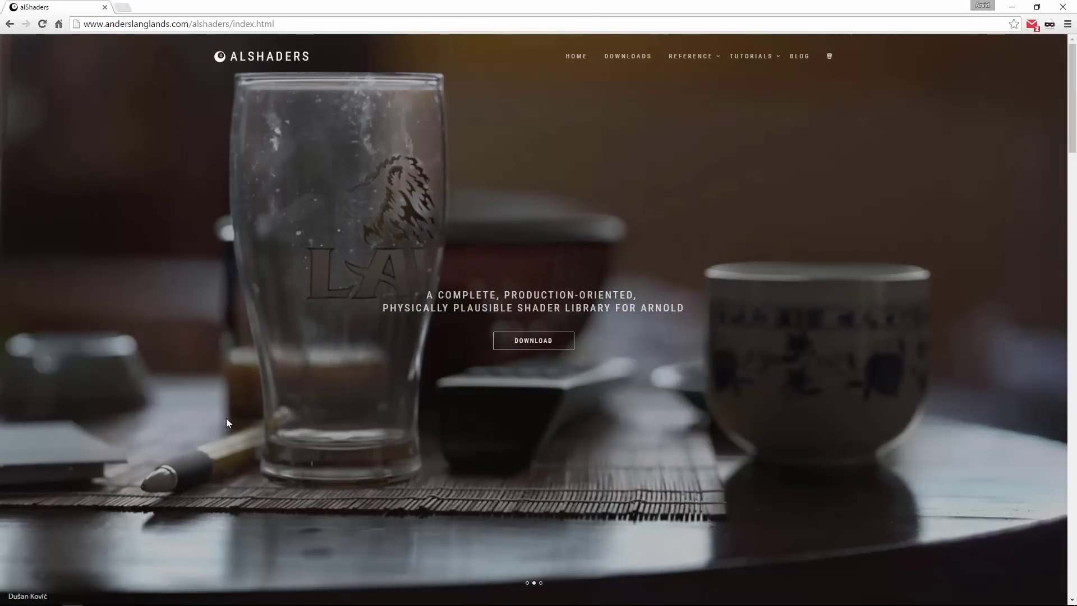
Step: Switch to Maya and search the Arnold nodes in the Hypershade's node creation list for "al"
{"action": "left_click", "coordinate": [168, 542]}
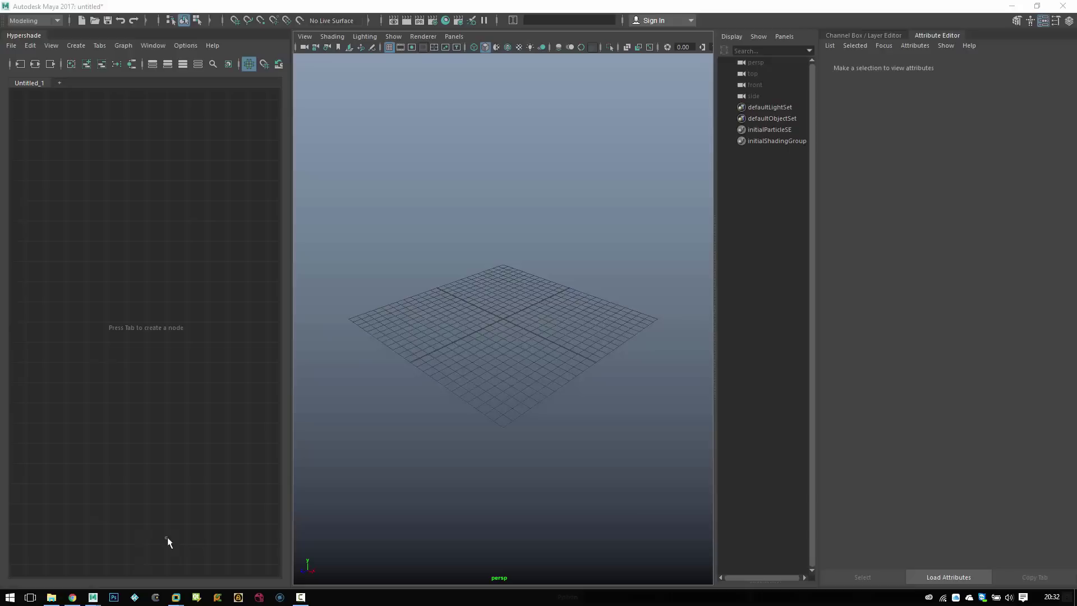
{"action": "left_click", "coordinate": [78, 46]}
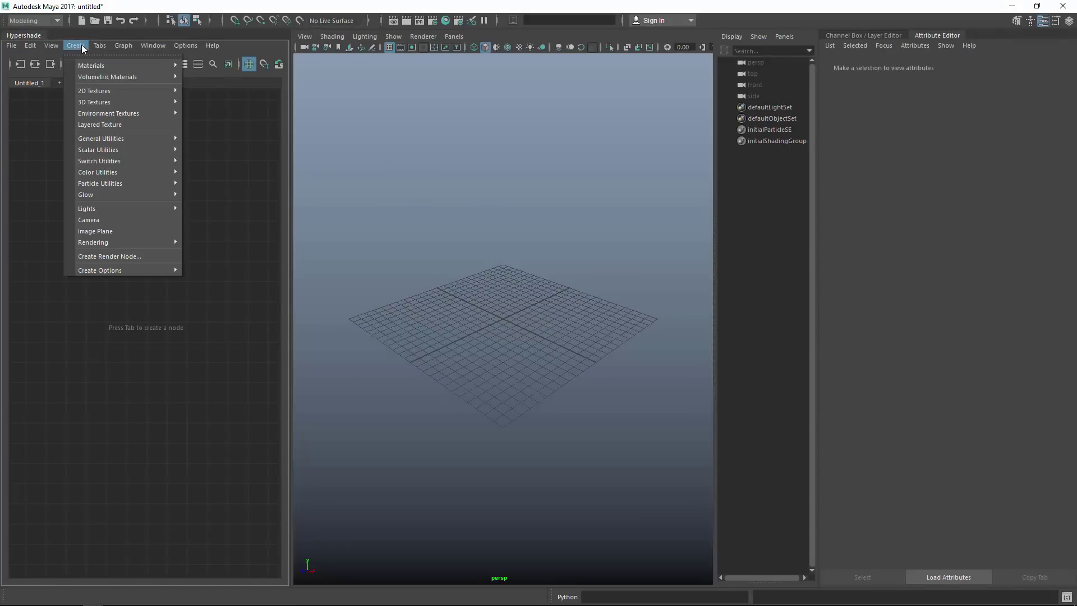
{"action": "left_click", "coordinate": [174, 101]}
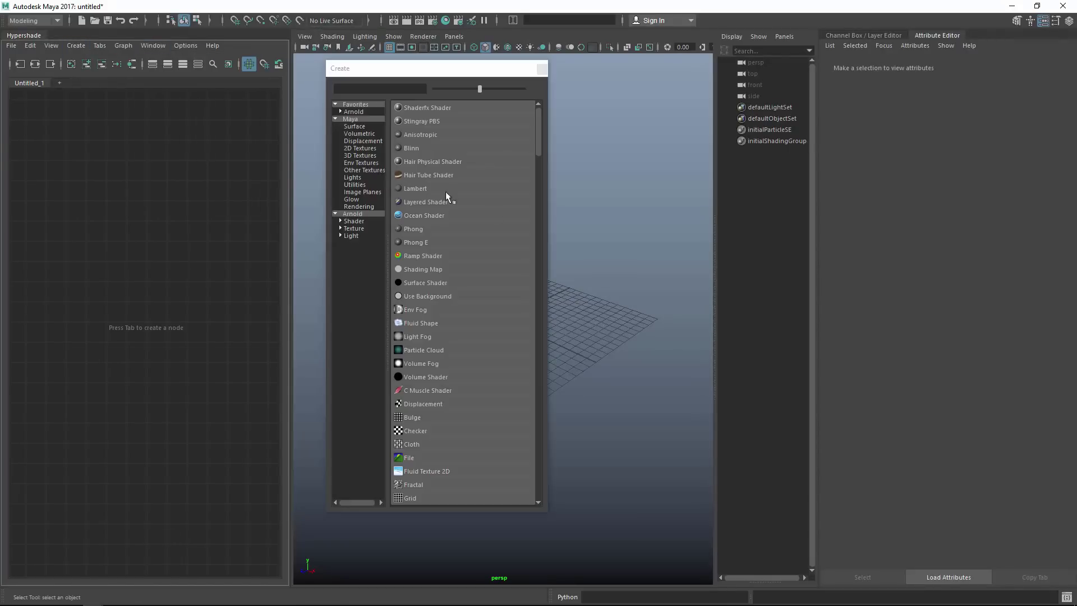
{"action": "left_click", "coordinate": [352, 214]}
{"action": "left_click", "coordinate": [394, 89]}
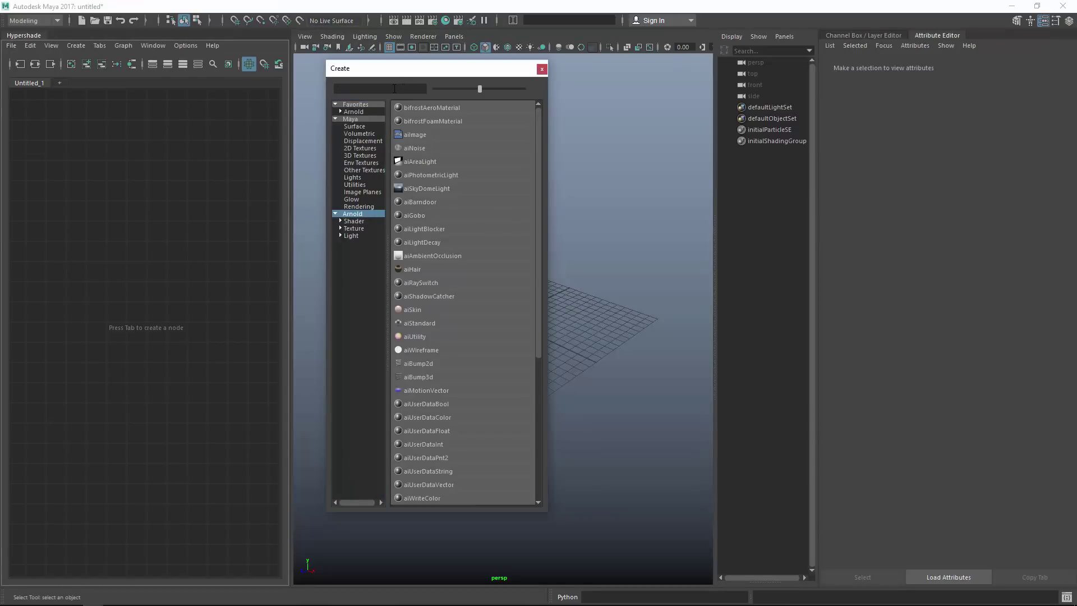
{"action": "type", "text": "al"}
{"action": "key", "text": "BackSpace"}
{"action": "key", "text": "BackSpace"}
{"action": "left_click", "coordinate": [540, 71]}
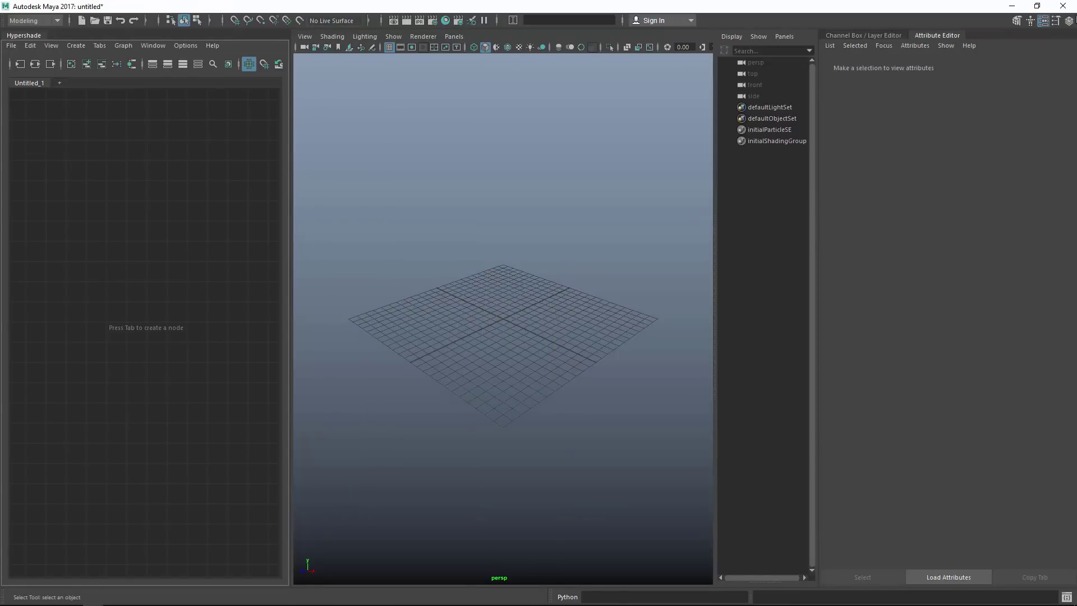
Step: Close Maya and go to the Download section on the alShaders website's home page in Chrome
{"action": "left_click", "coordinate": [1062, 6]}
{"action": "left_click", "coordinate": [539, 312]}
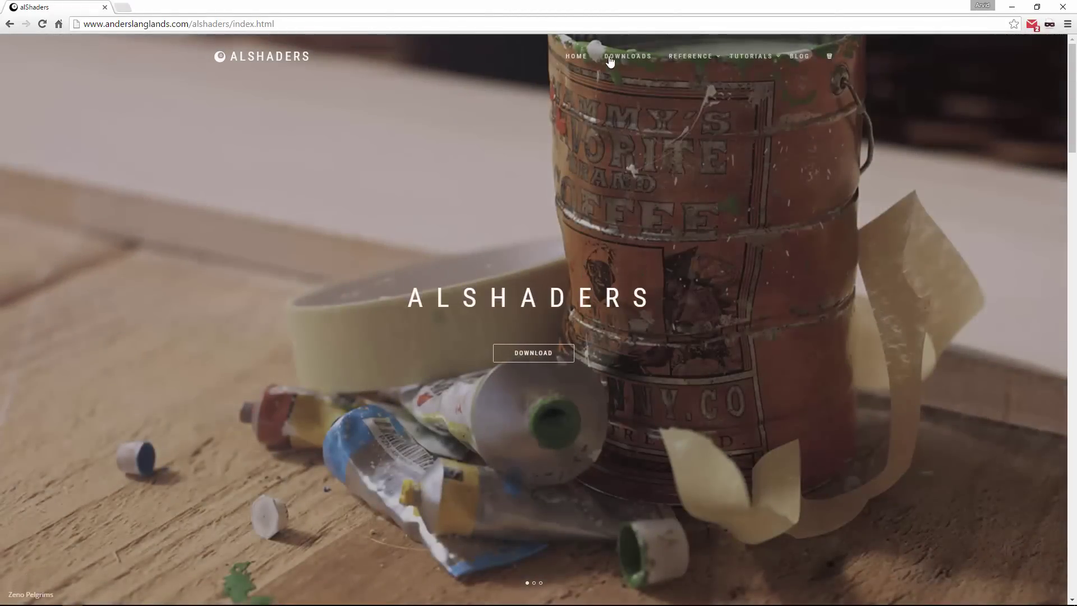
{"action": "left_click", "coordinate": [627, 56]}
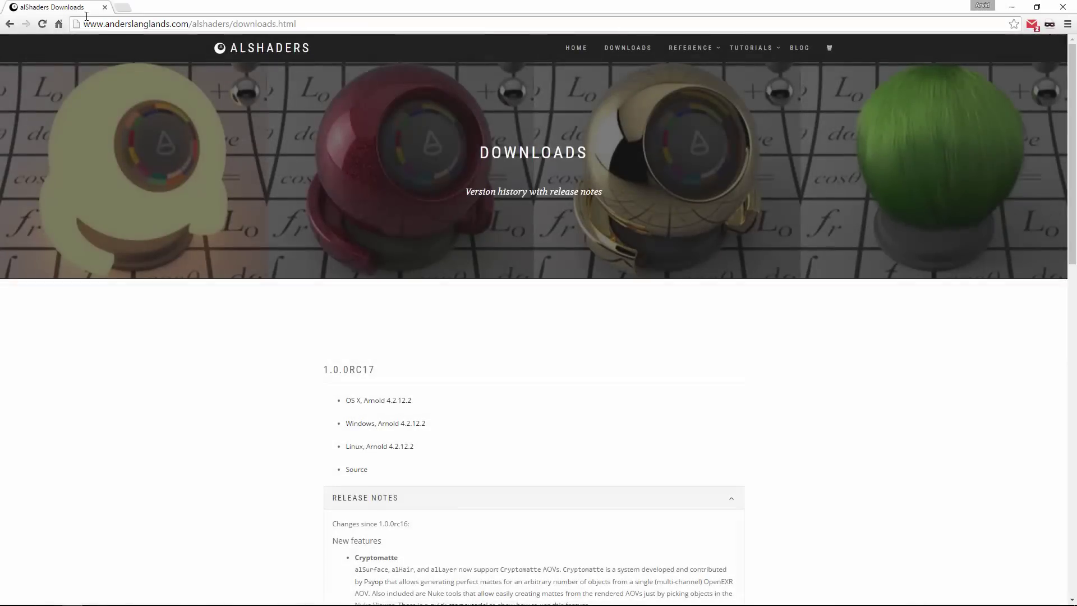
{"action": "left_click", "coordinate": [575, 50]}
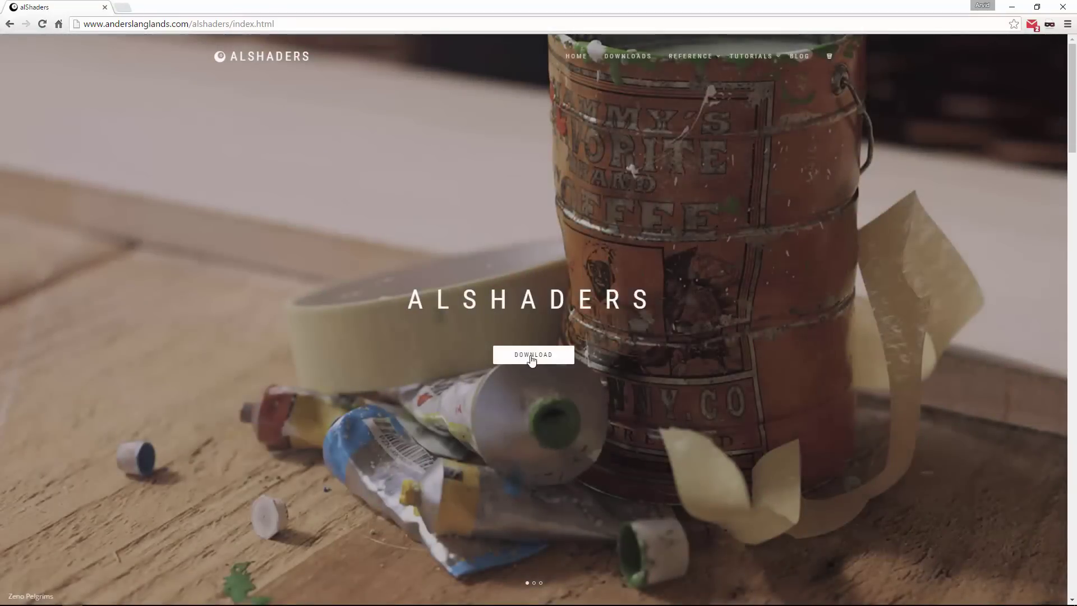
{"action": "left_click", "coordinate": [533, 355]}
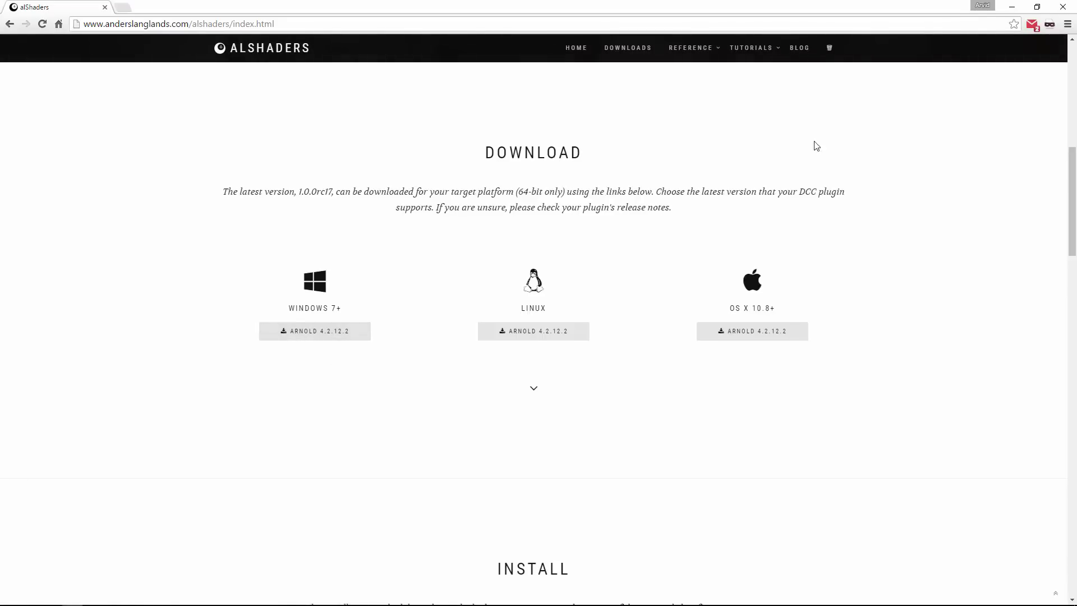
Step: Extract the alShaders-win-1.0.0rc17-ai4.2.12.2 archive on the desktop into its own folder and open that folder
{"action": "left_click", "coordinate": [1012, 6]}
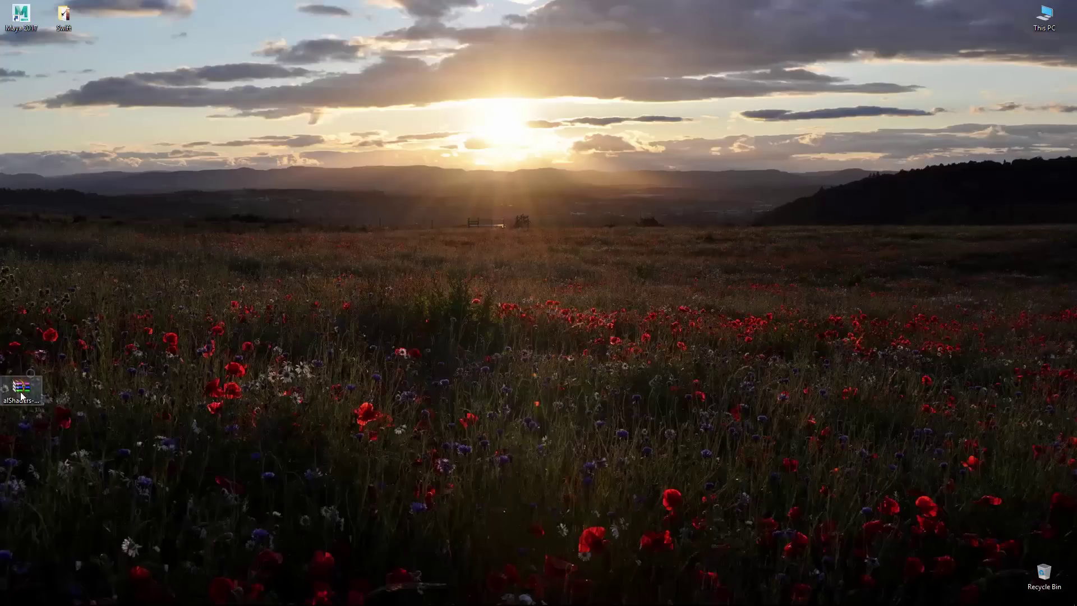
{"action": "left_click_drag", "start_coordinate": [21, 395], "coordinate": [191, 163]}
{"action": "right_click", "coordinate": [194, 157]}
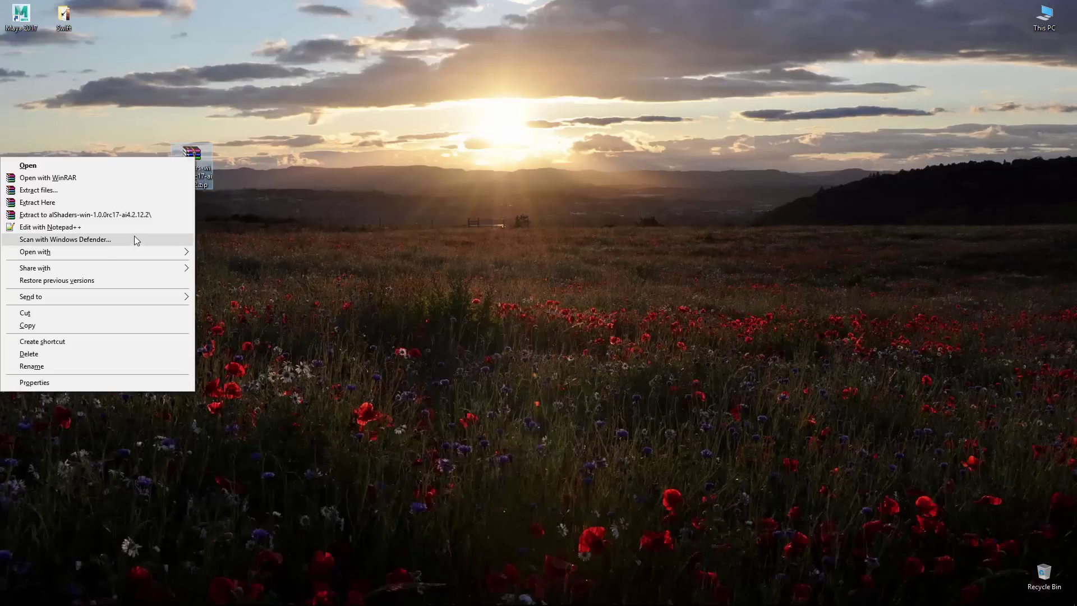
{"action": "left_click", "coordinate": [122, 217]}
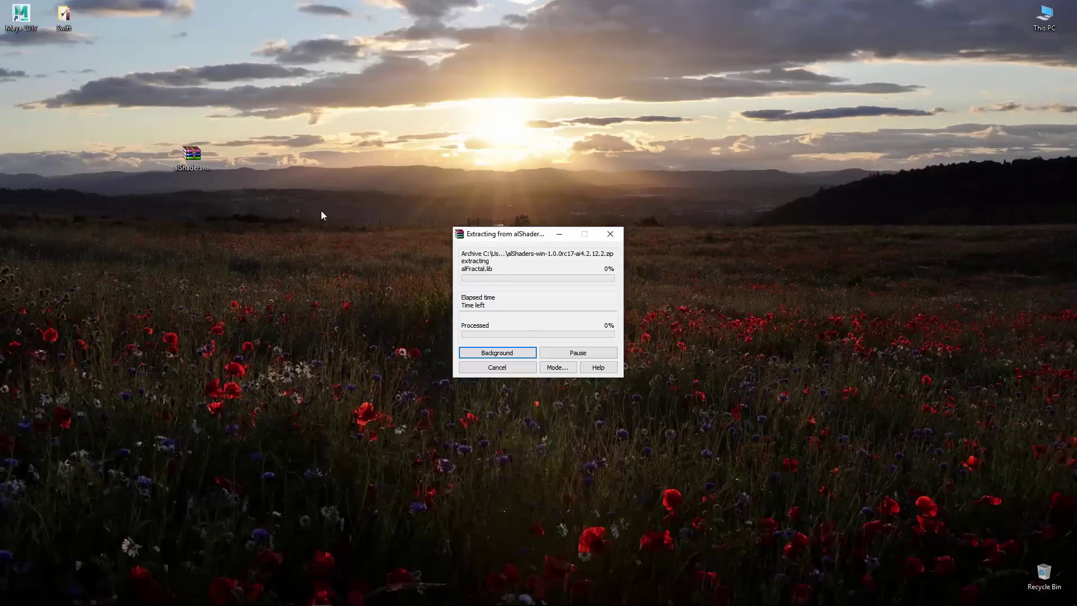
{"action": "left_click_drag", "start_coordinate": [32, 72], "coordinate": [373, 156]}
{"action": "double_click", "coordinate": [375, 156]}
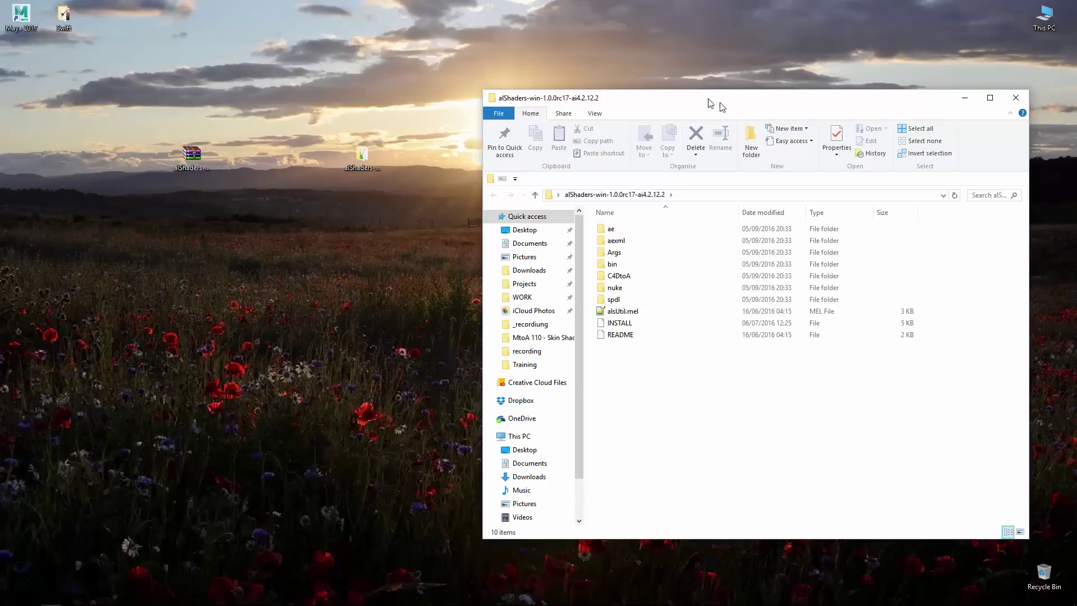
{"action": "left_click_drag", "start_coordinate": [708, 99], "coordinate": [618, 57]}
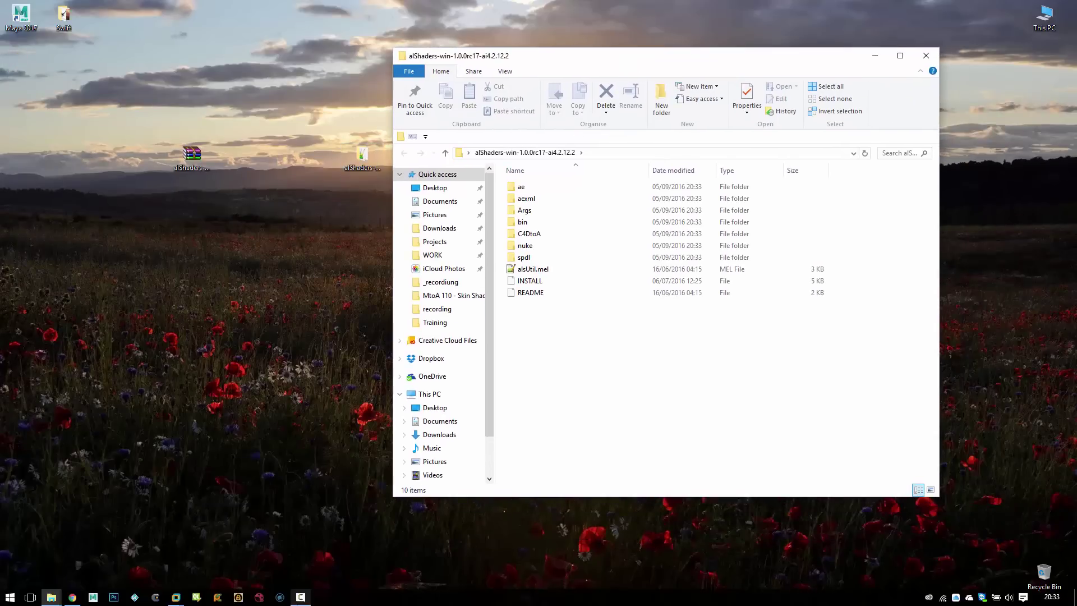
Step: Switch to Chrome and read the MtoA instructions in the Install section of the alShaders page
{"action": "left_click", "coordinate": [73, 596]}
{"action": "left_click_drag", "start_coordinate": [1072, 258], "coordinate": [1075, 320]}
{"action": "scroll", "coordinate": [551, 304], "scroll_direction": "down", "scroll_amount": 2}
{"action": "left_click", "coordinate": [567, 322]}
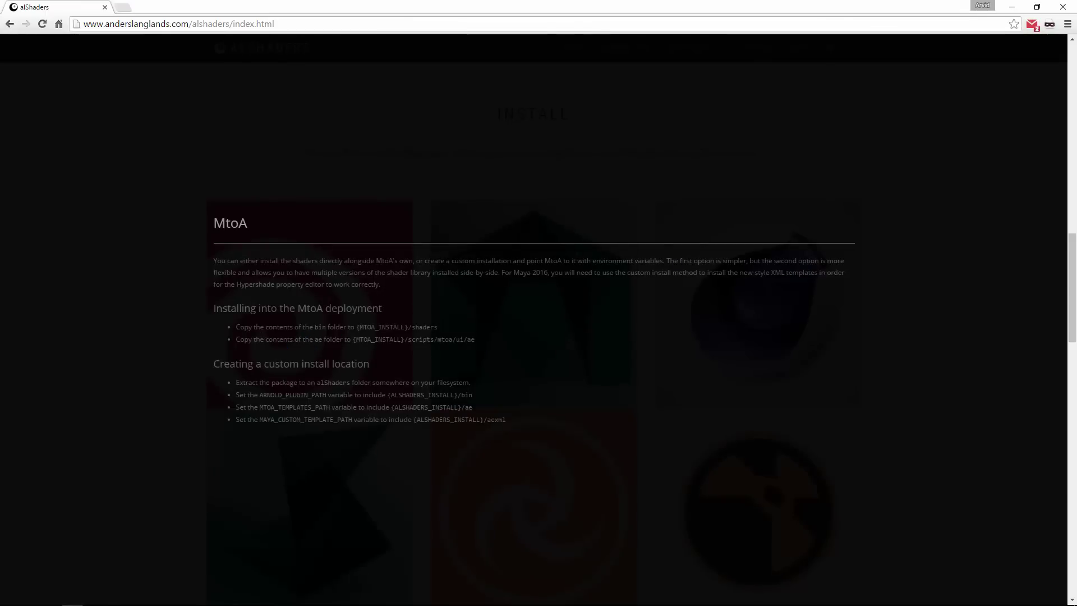
{"action": "left_click", "coordinate": [412, 334]}
{"action": "left_click", "coordinate": [504, 296]}
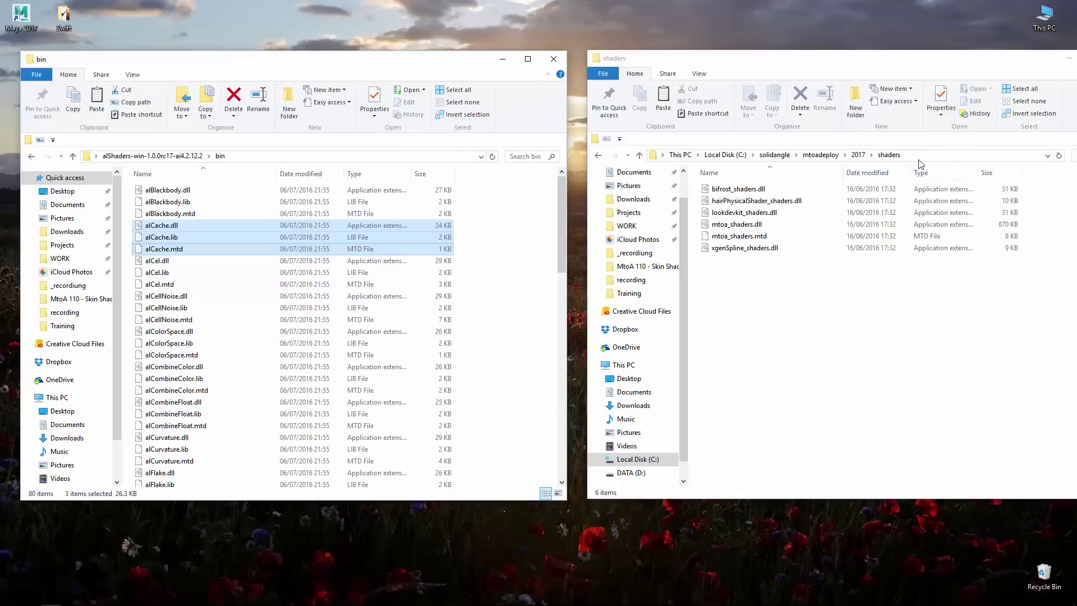
Step: Inspect the path of the MtoA shaders folder and its parent folder 2017, ending back in shaders
{"action": "left_click", "coordinate": [923, 156]}
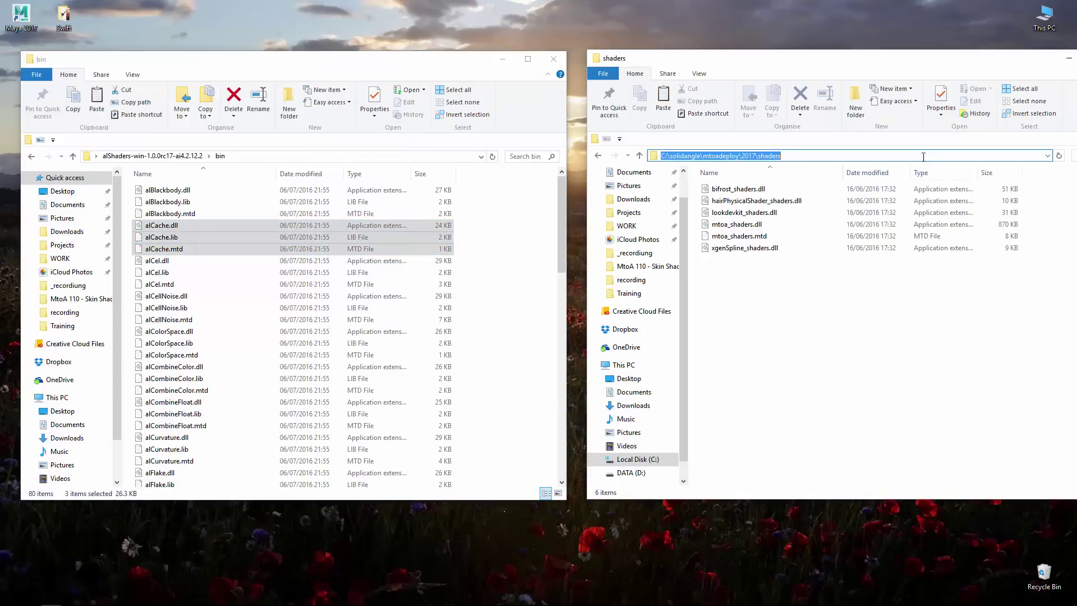
{"action": "left_click", "coordinate": [769, 264]}
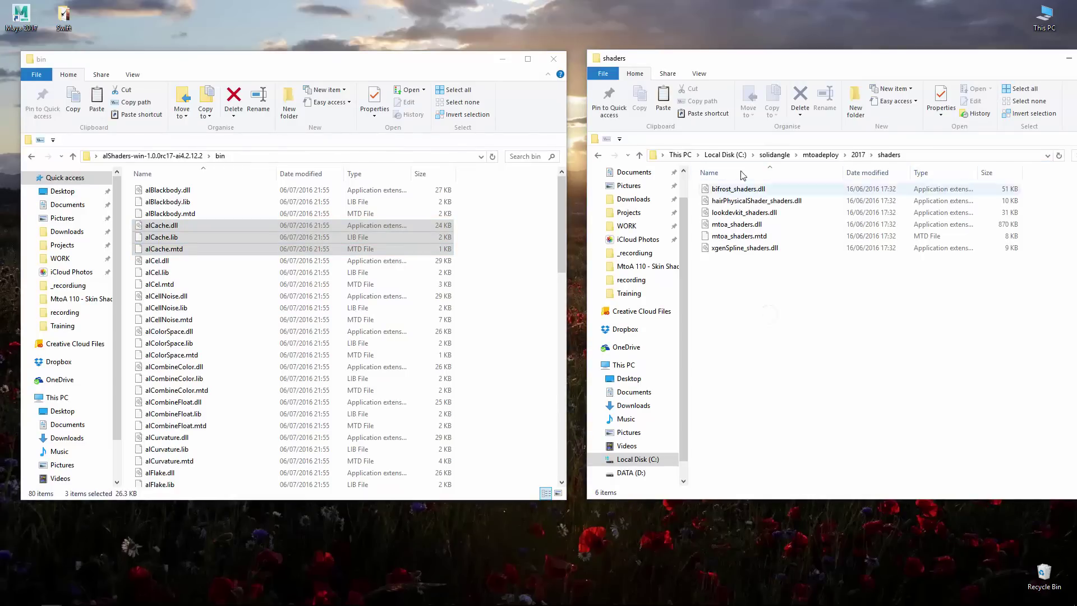
{"action": "left_click", "coordinate": [859, 154]}
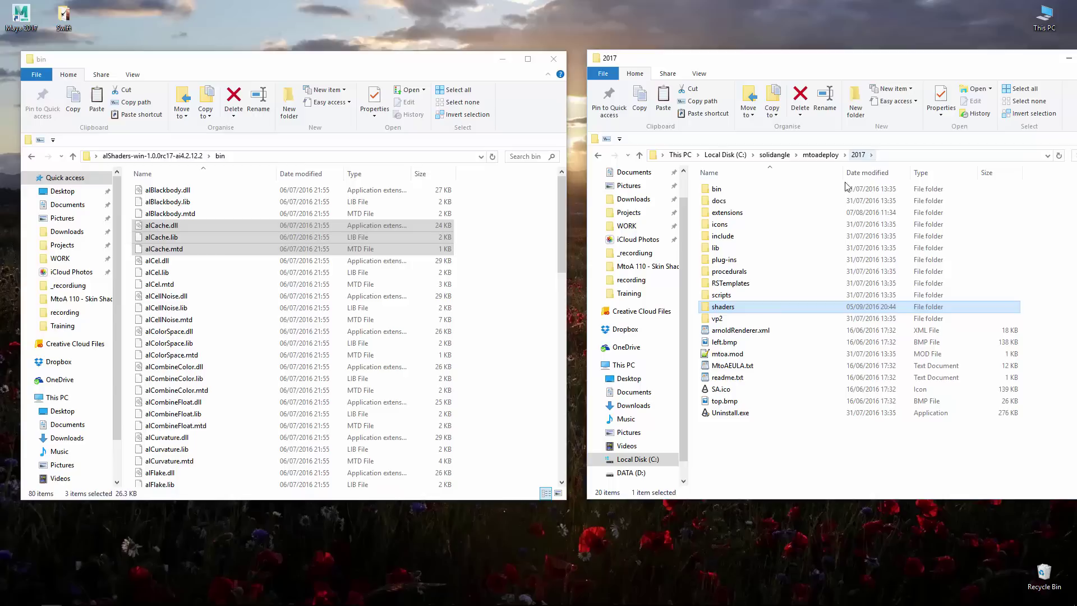
{"action": "double_click", "coordinate": [730, 308]}
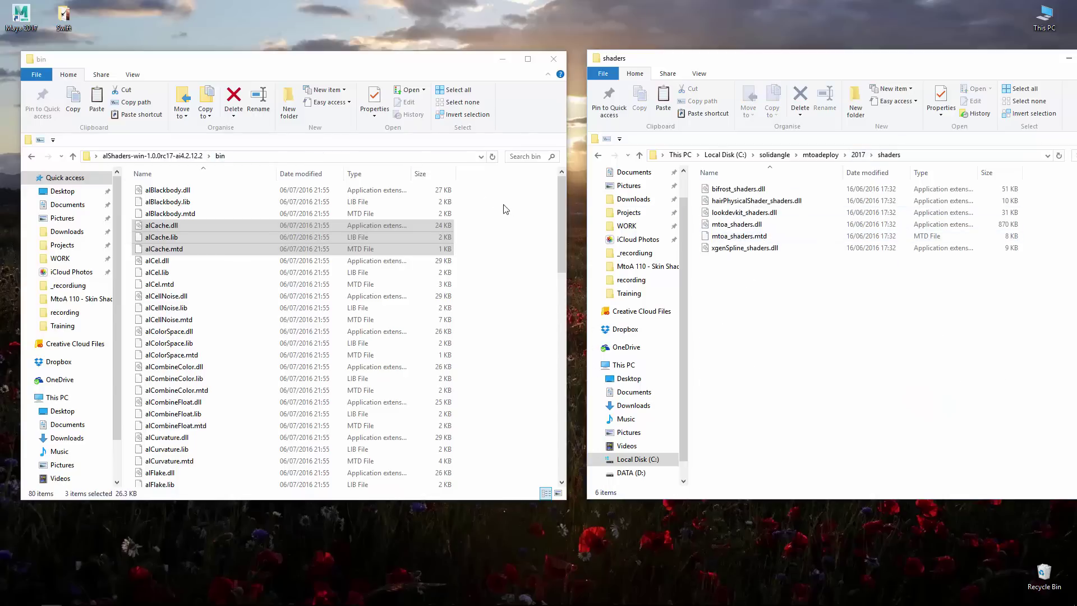
Step: Copy all files from the alShaders bin folder into C:\solidangle\mtoadeploy\2017\shaders
{"action": "left_click", "coordinate": [263, 193]}
{"action": "key", "text": "ctrl+a"}
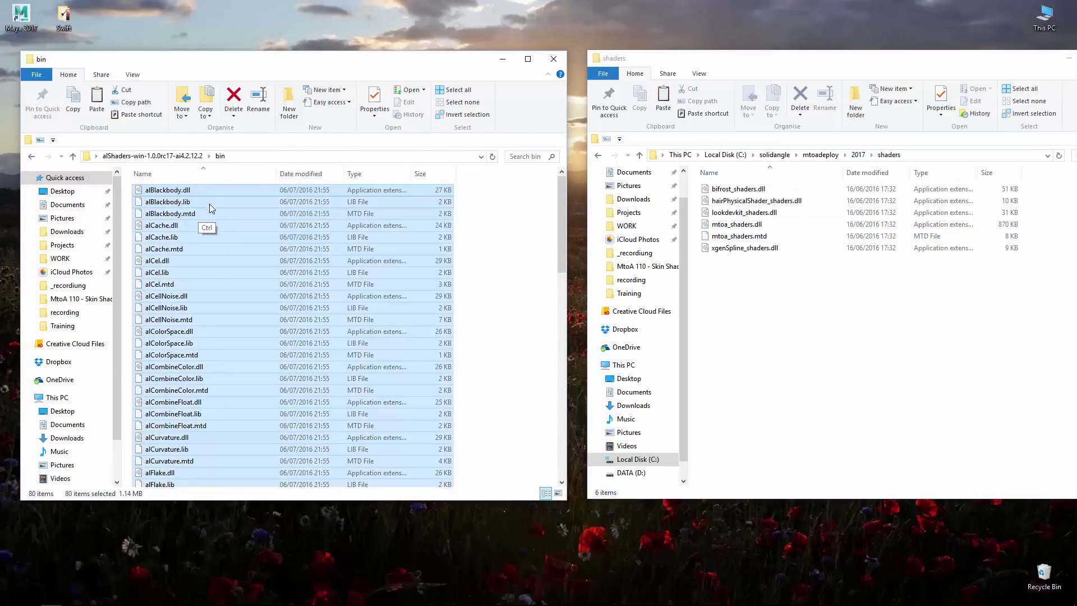
{"action": "key", "text": "ctrl+c"}
{"action": "left_click", "coordinate": [803, 323]}
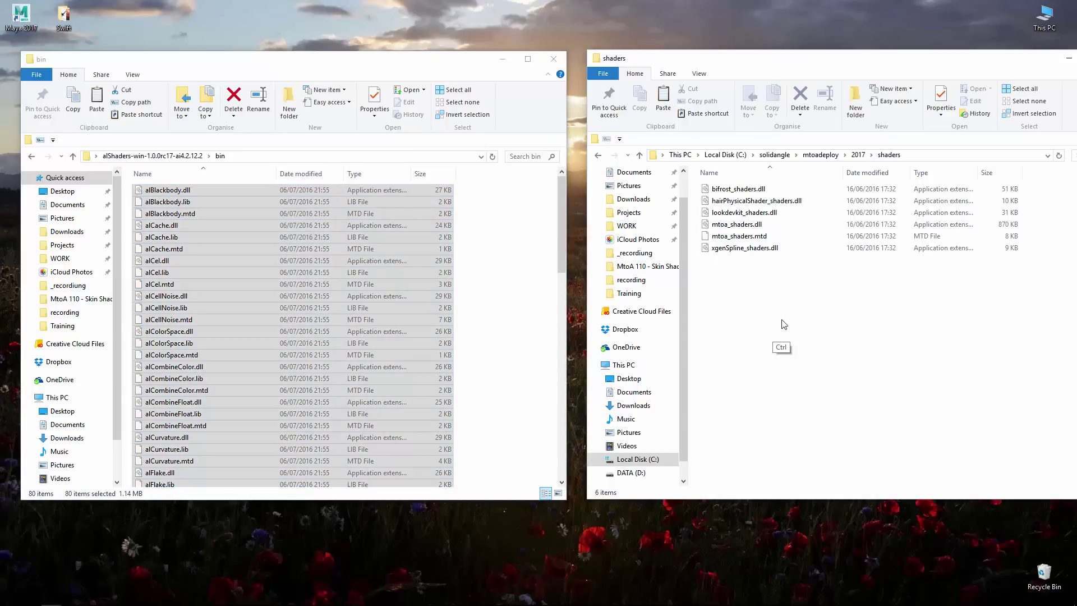
{"action": "key", "text": "ctrl+v"}
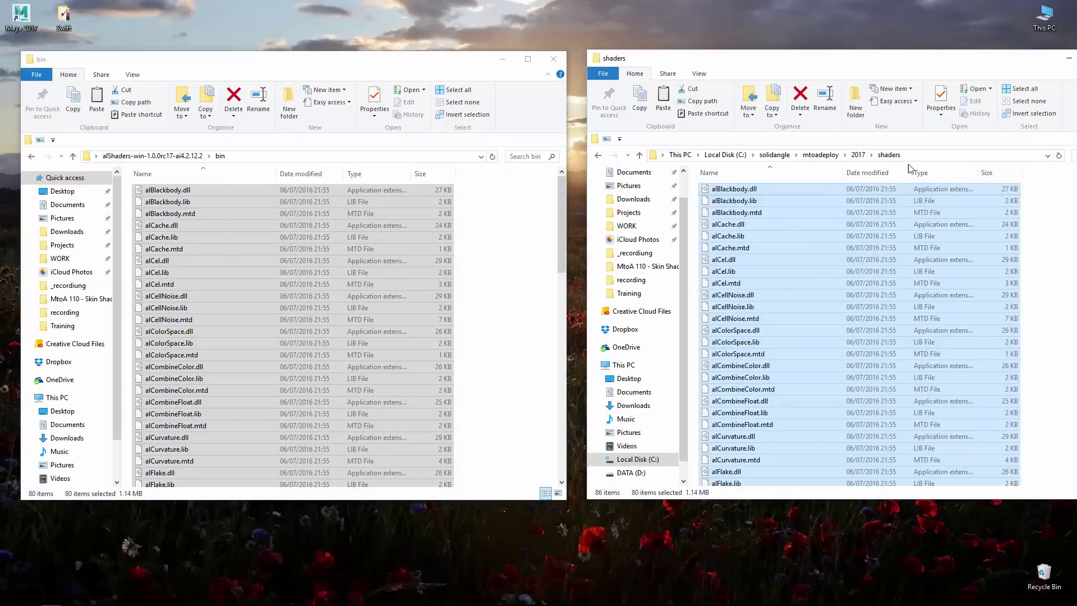
Step: Navigate the MtoA window from the 2017 folder to scripts\mtoa\ui\ae
{"action": "left_click", "coordinate": [858, 155]}
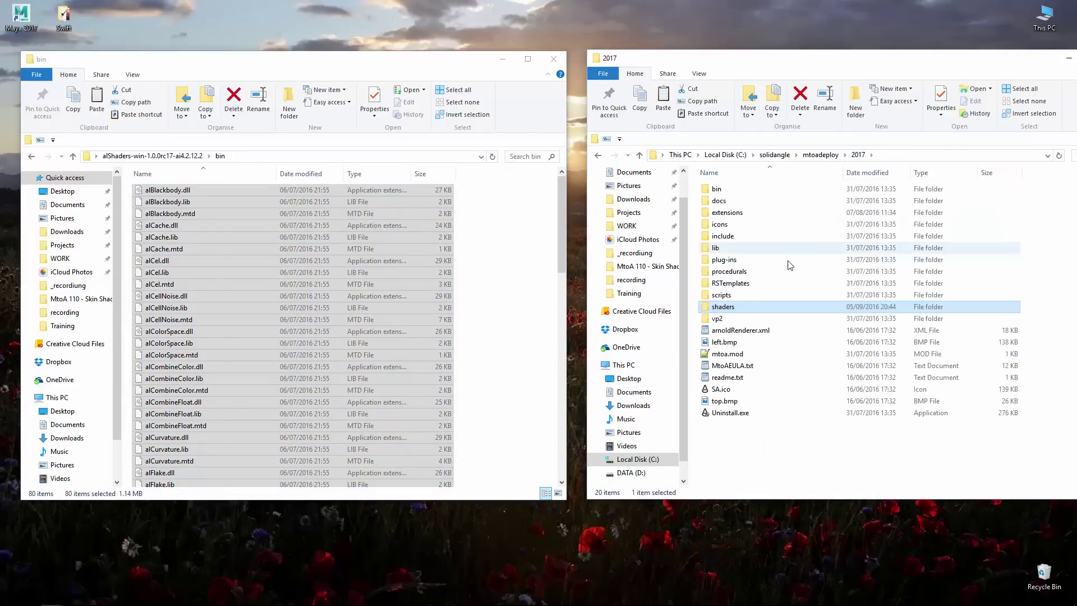
{"action": "double_click", "coordinate": [742, 295]}
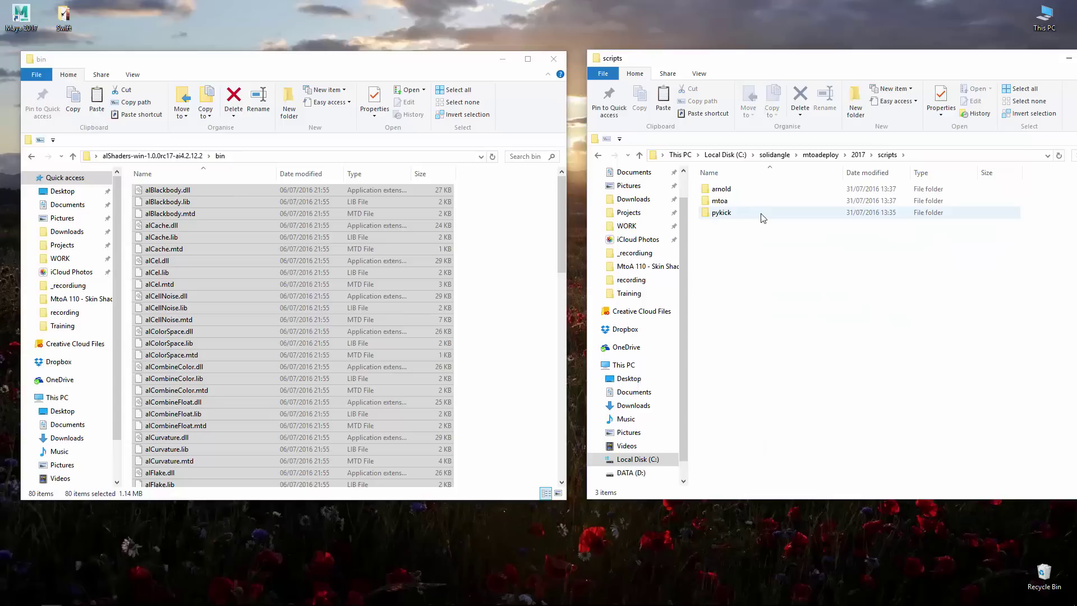
{"action": "double_click", "coordinate": [767, 201]}
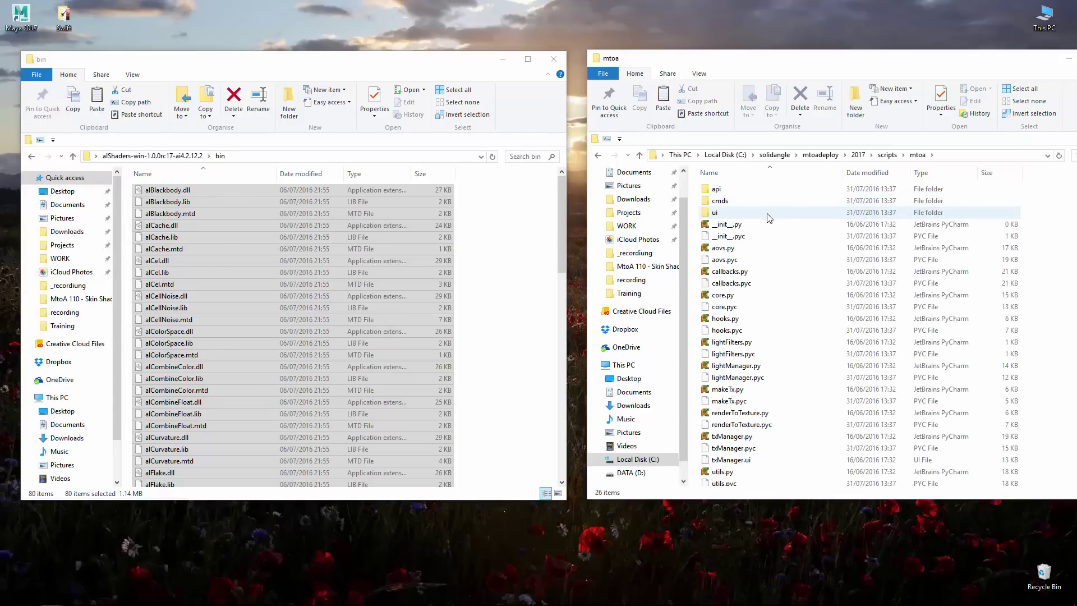
{"action": "double_click", "coordinate": [767, 213]}
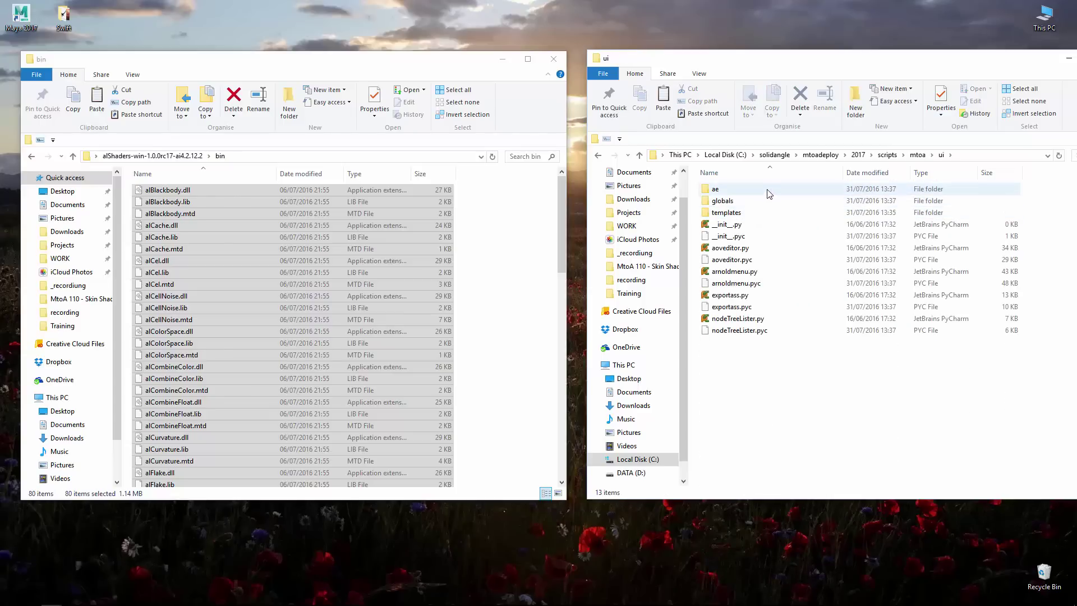
{"action": "double_click", "coordinate": [769, 192]}
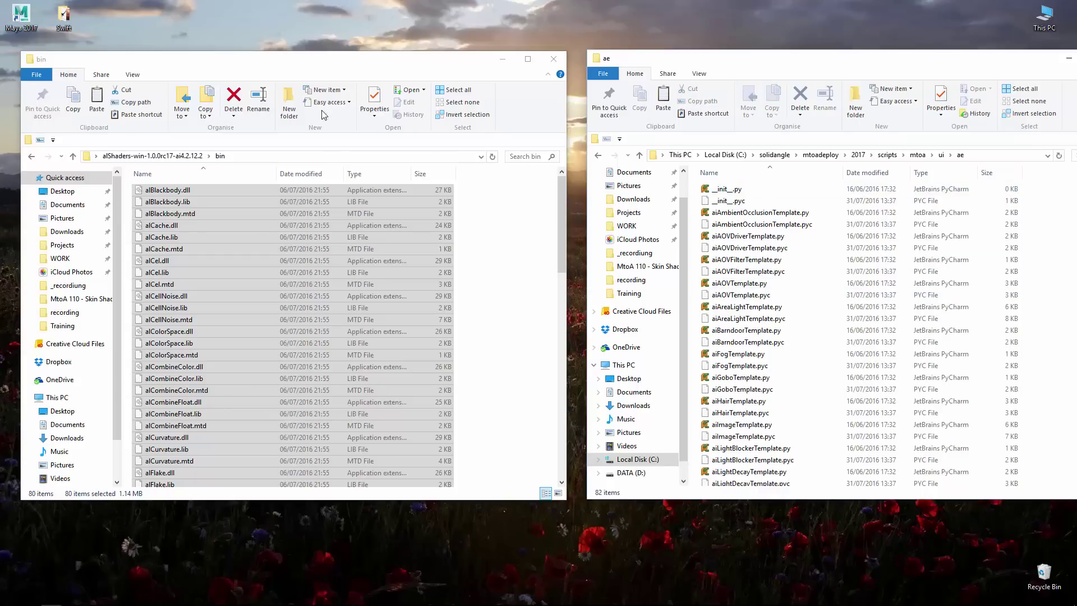
Step: Copy all files from the alShaders ae folder into the MtoA scripts\mtoa\ui\ae folder
{"action": "left_click", "coordinate": [180, 156]}
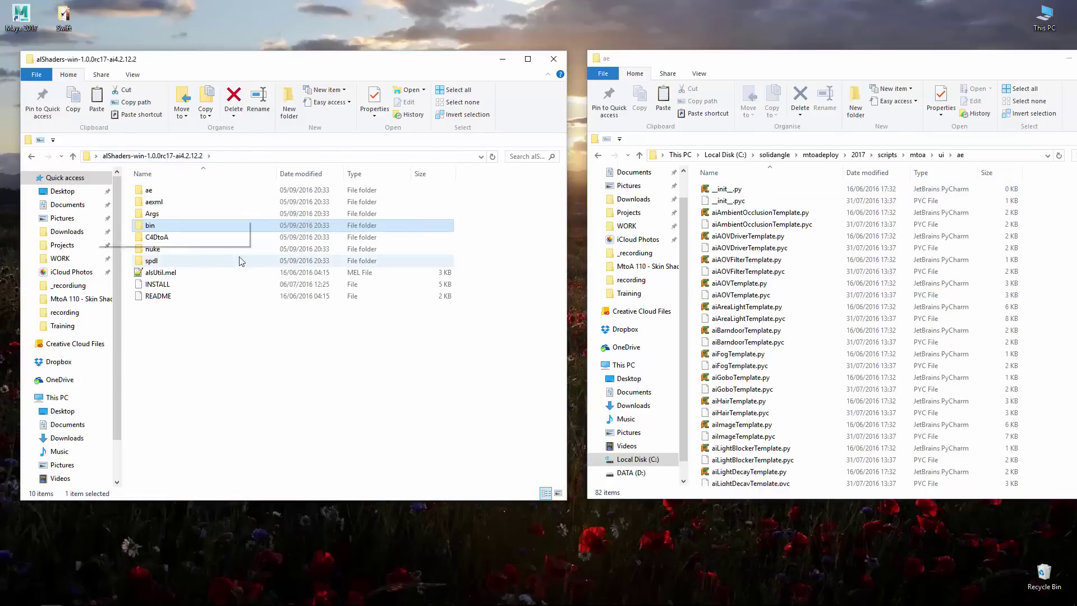
{"action": "double_click", "coordinate": [205, 191]}
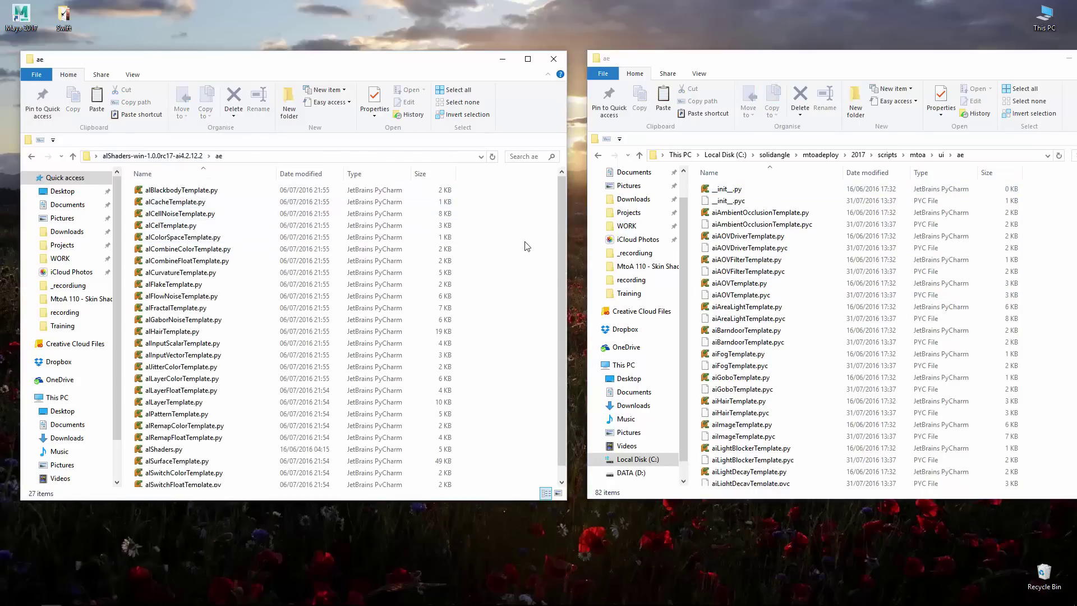
{"action": "key", "text": "ctrl+a"}
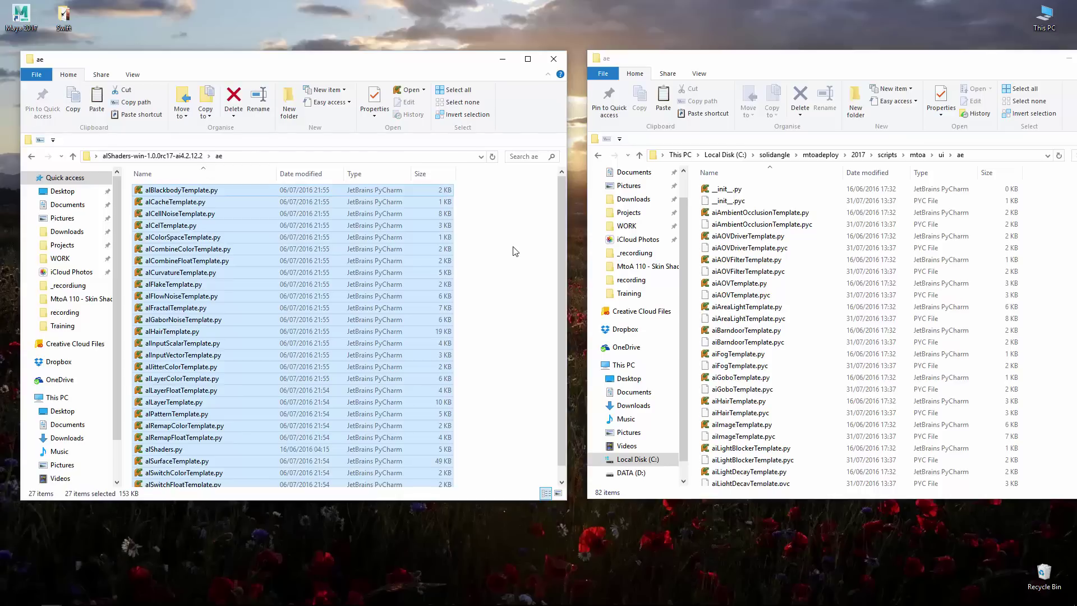
{"action": "left_click", "coordinate": [1044, 286]}
{"action": "key", "text": "ctrl+v"}
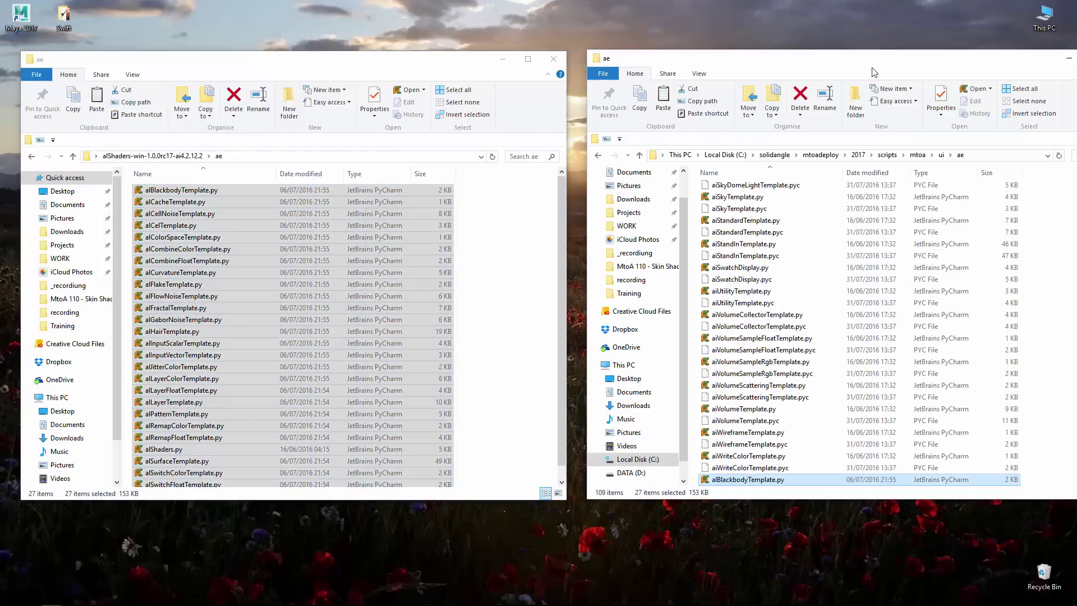
{"action": "left_click_drag", "start_coordinate": [874, 72], "coordinate": [876, 103]}
{"action": "scroll", "coordinate": [1067, 330], "scroll_direction": "down", "scroll_amount": 5}
{"action": "scroll", "coordinate": [1068, 330], "scroll_direction": "up", "scroll_amount": 12}
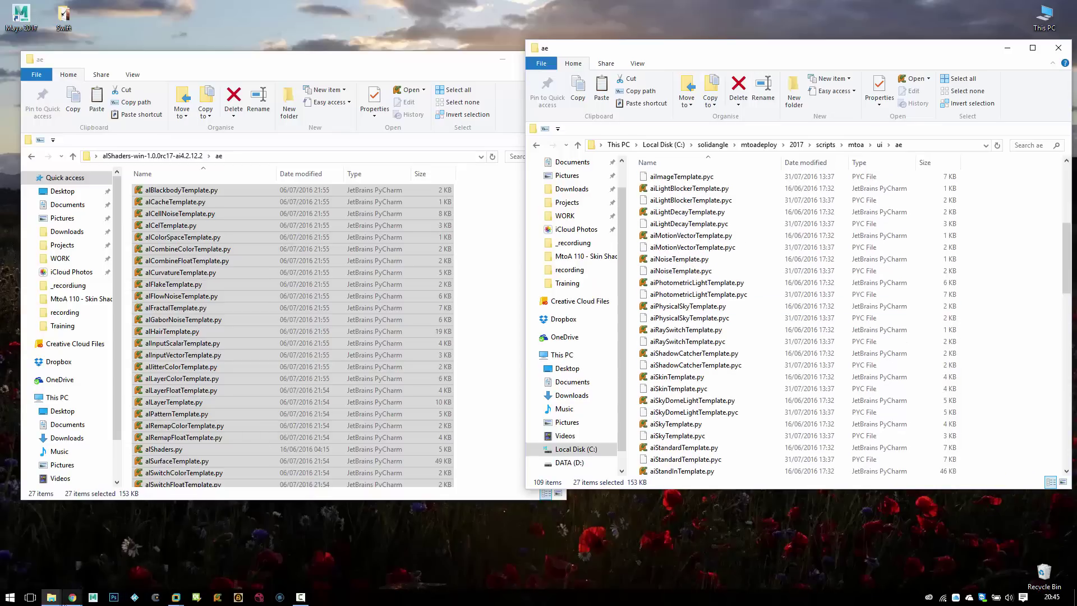
Step: Recheck the MtoA deployment instructions on the alShaders page in Chrome, then return to the folder windows
{"action": "mouse_move", "coordinate": [84, 594]}
{"action": "left_click", "coordinate": [97, 536]}
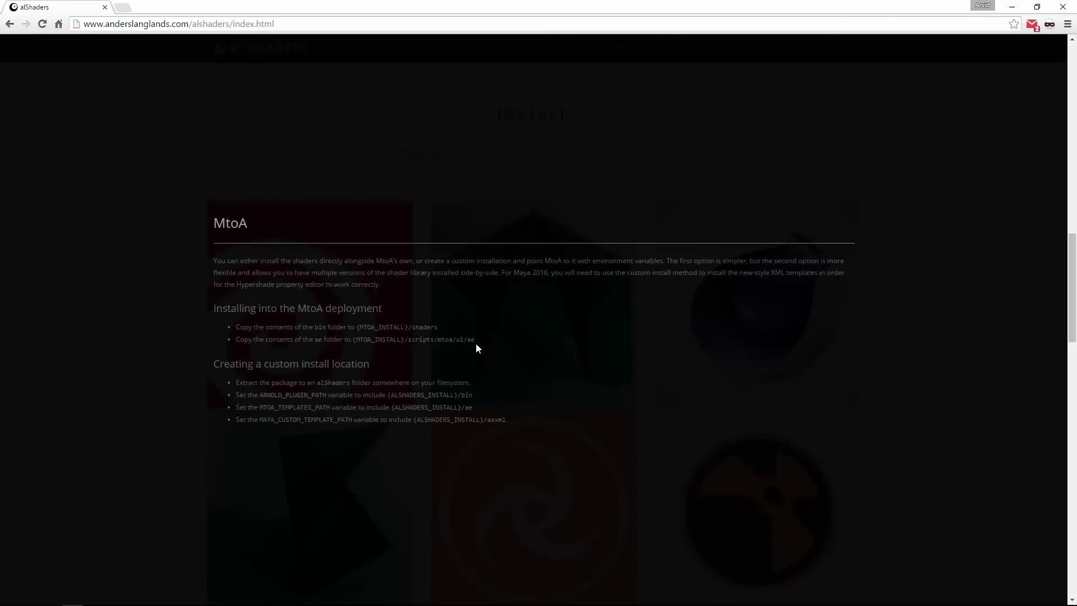
{"action": "left_click", "coordinate": [1013, 7]}
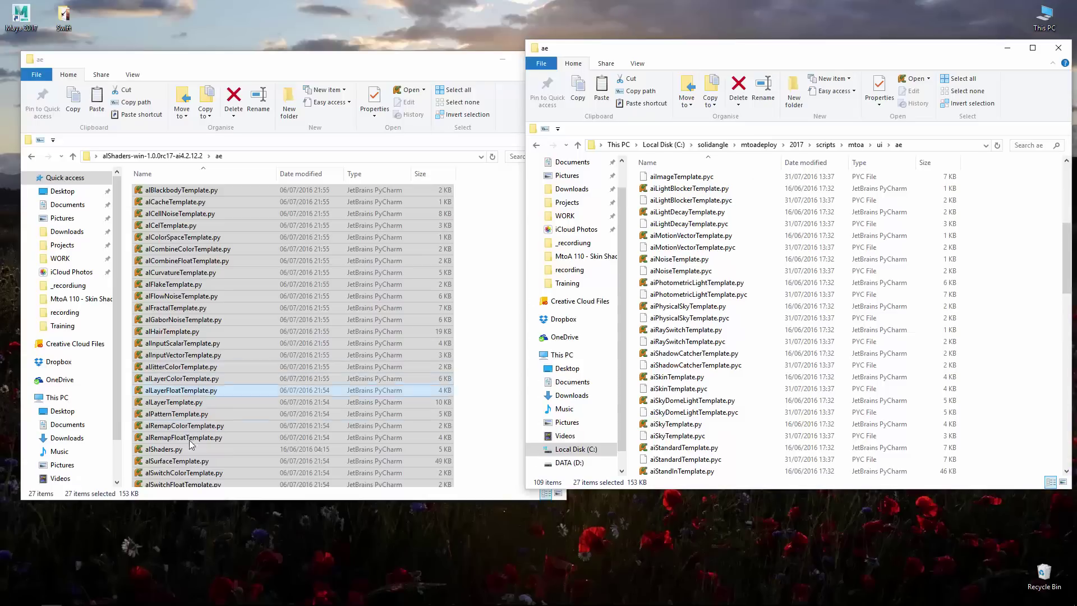
Step: Switch to Maya and test-create an alSurface node in the Hypershade, closing Maya without saving the scene
{"action": "mouse_move", "coordinate": [140, 601]}
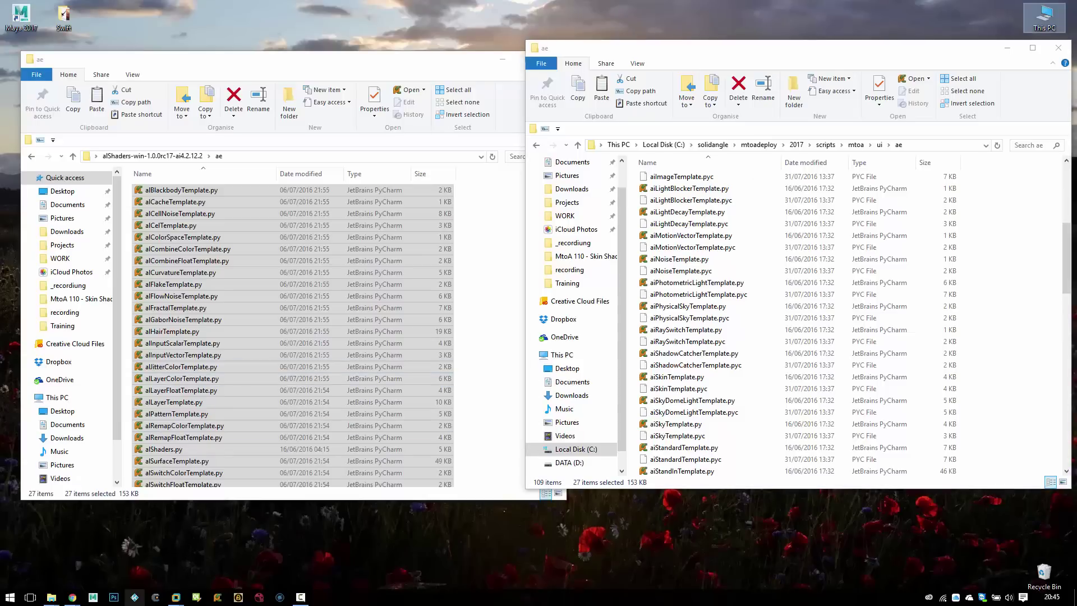
{"action": "left_click", "coordinate": [92, 597]}
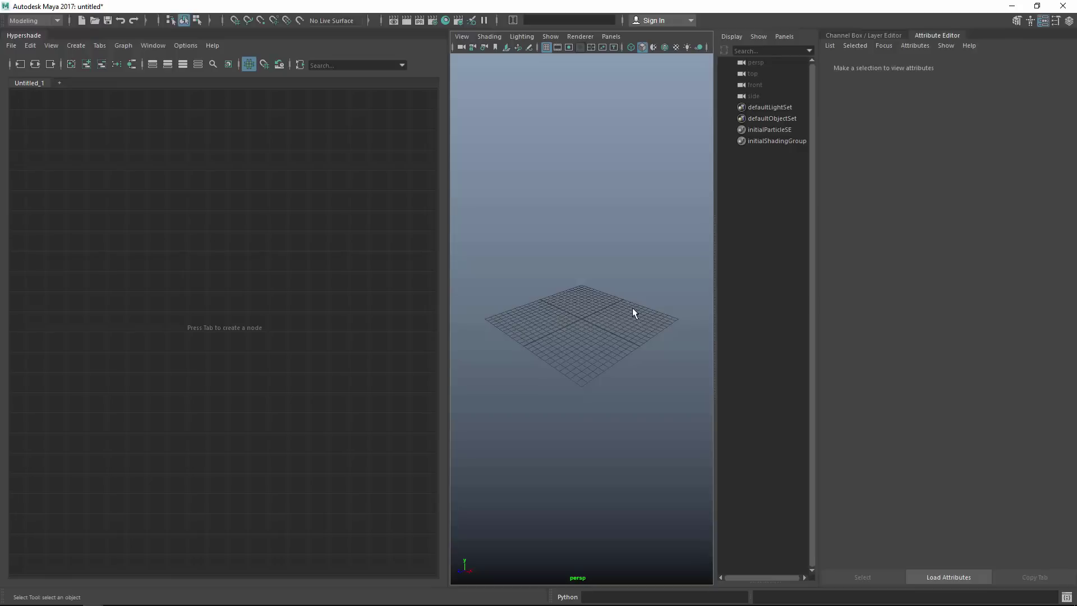
{"action": "left_click", "coordinate": [285, 267]}
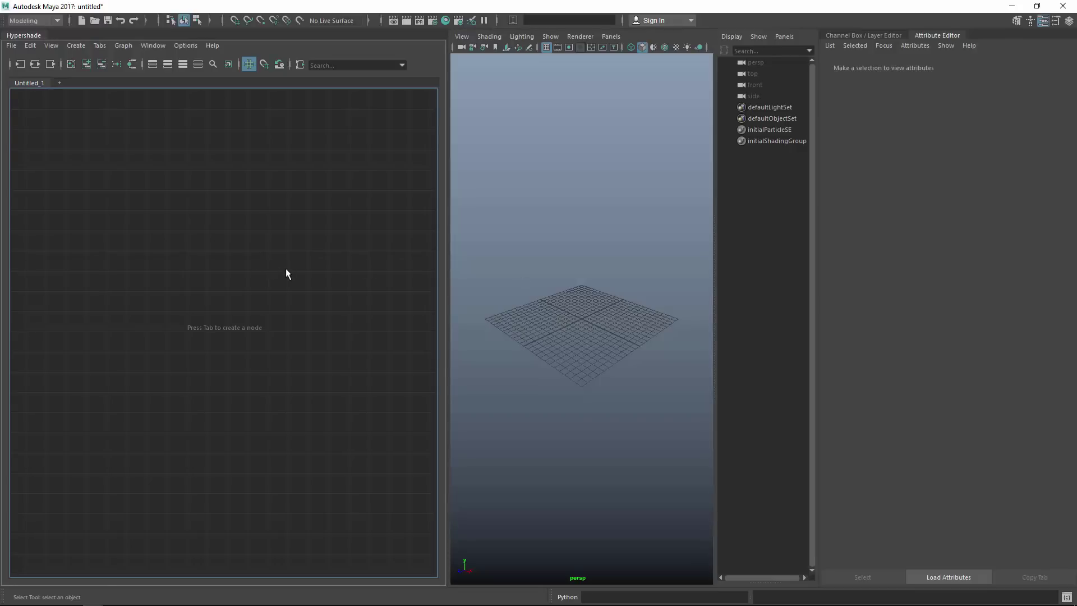
{"action": "key", "text": "Tab"}
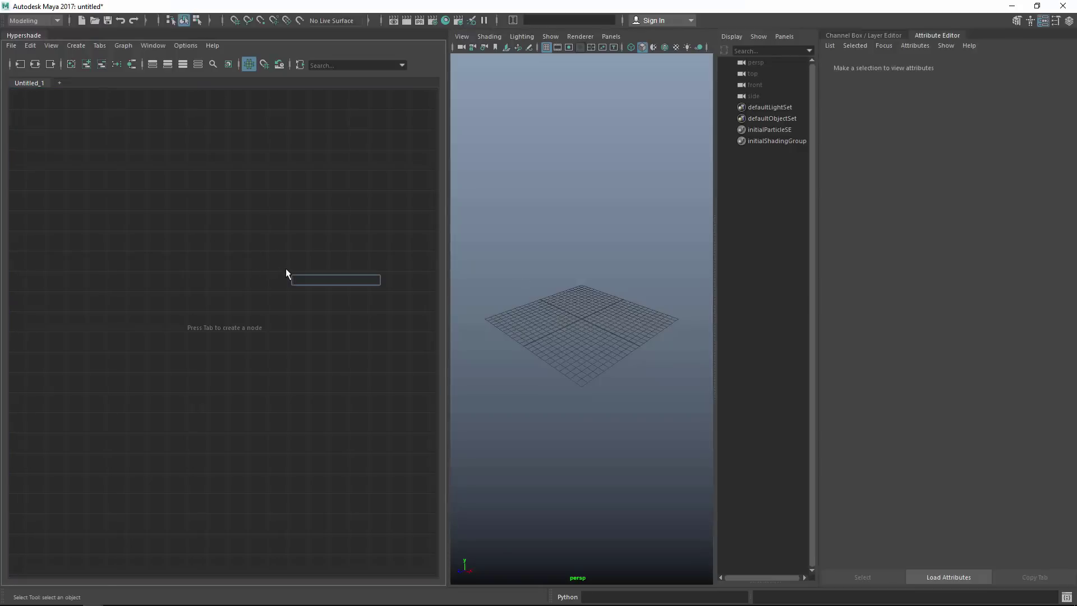
{"action": "type", "text": "alSurface"}
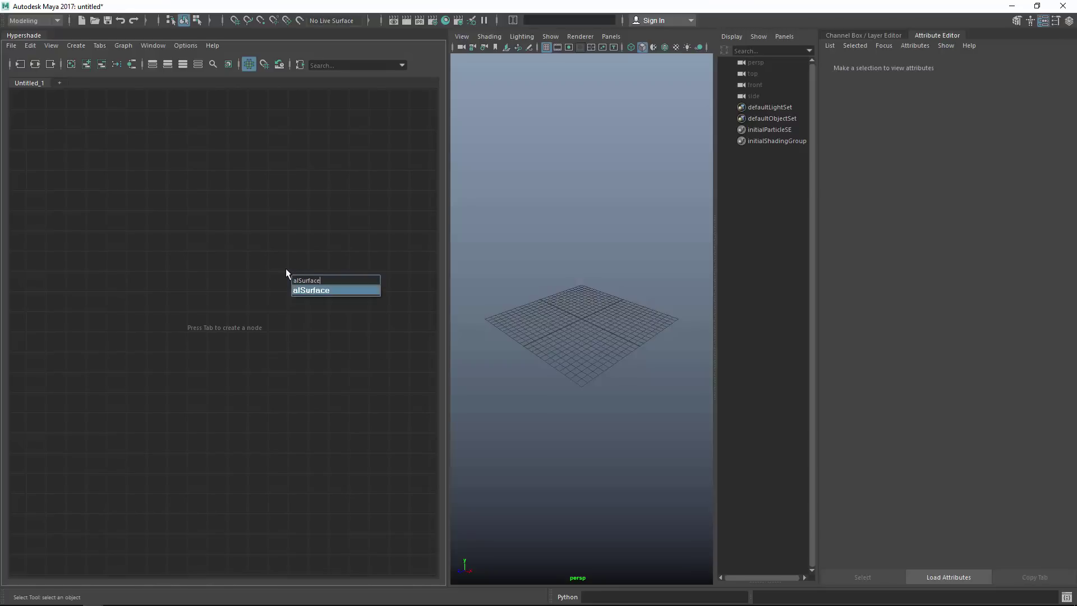
{"action": "key", "text": "Return"}
{"action": "left_click", "coordinate": [272, 253]}
{"action": "key", "text": "f"}
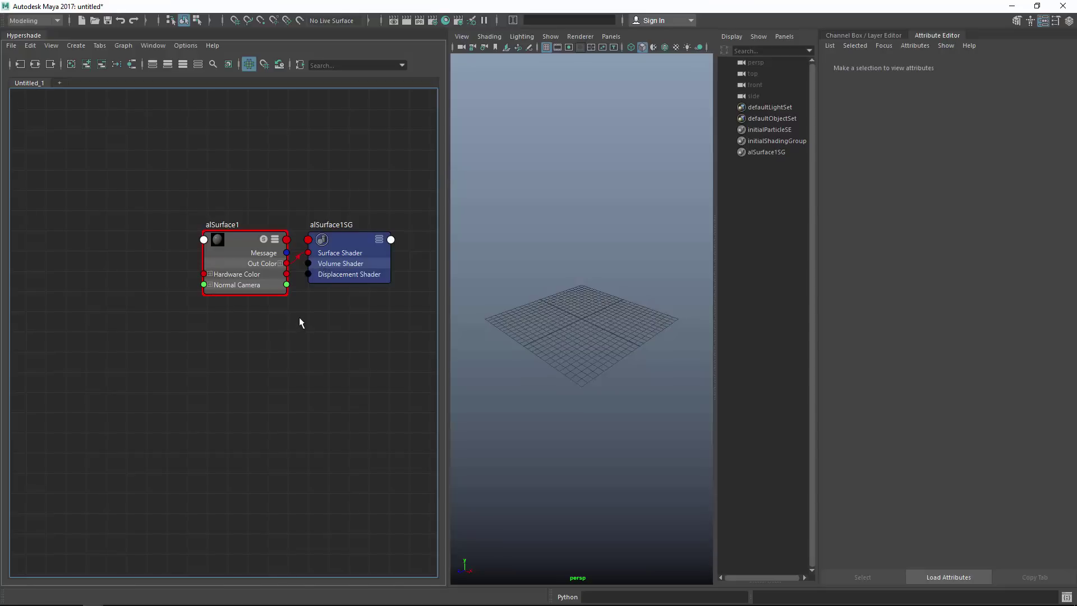
{"action": "left_click", "coordinate": [1063, 6]}
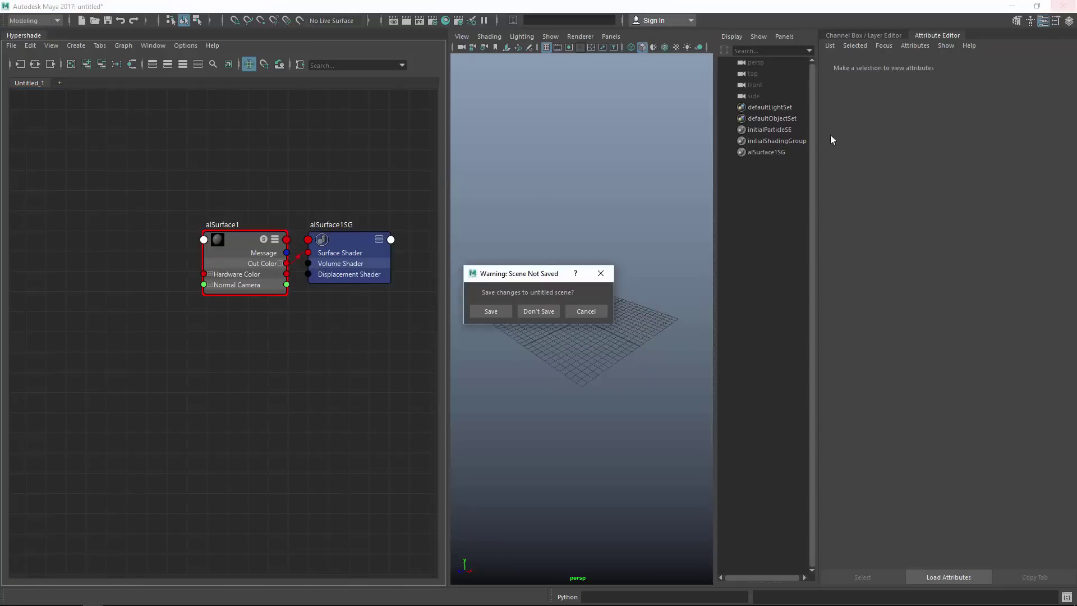
{"action": "left_click", "coordinate": [537, 310]}
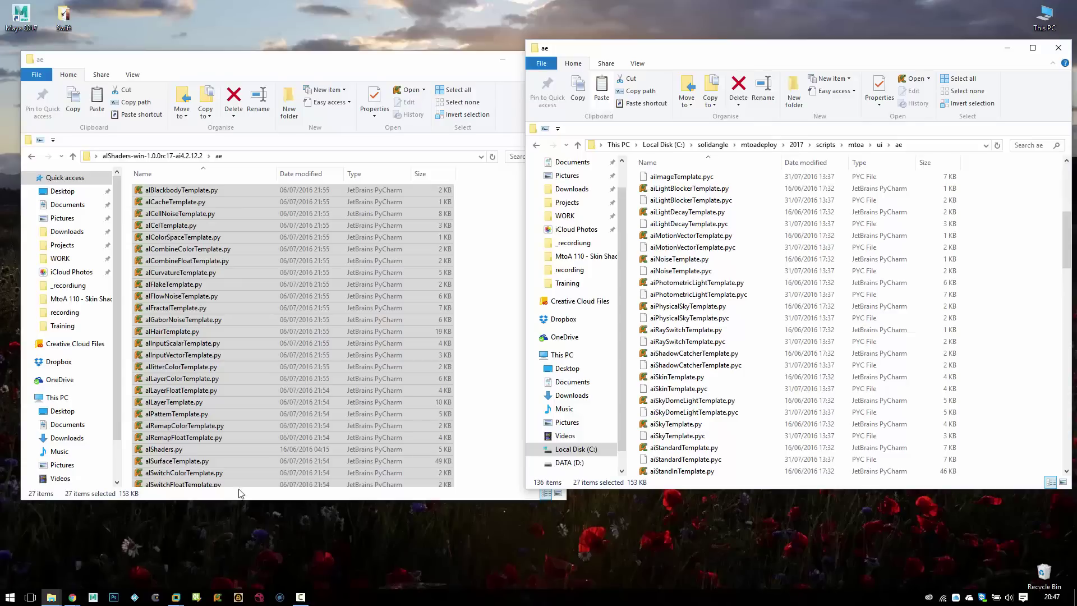
Step: Delete all alShaders template files, from alBlackbodyTemplate.py through alTriplanarTemplate.pyc, from the MtoA scripts\mtoa\ui\ae folder
{"action": "left_click_drag", "start_coordinate": [904, 54], "coordinate": [851, 47]}
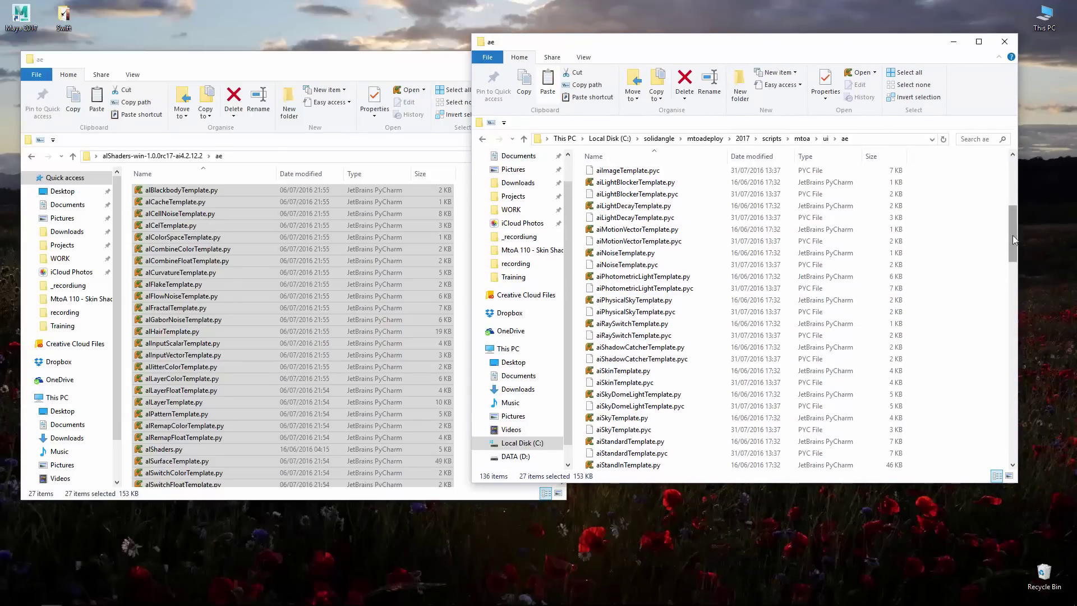
{"action": "left_click_drag", "start_coordinate": [1013, 239], "coordinate": [1024, 308]}
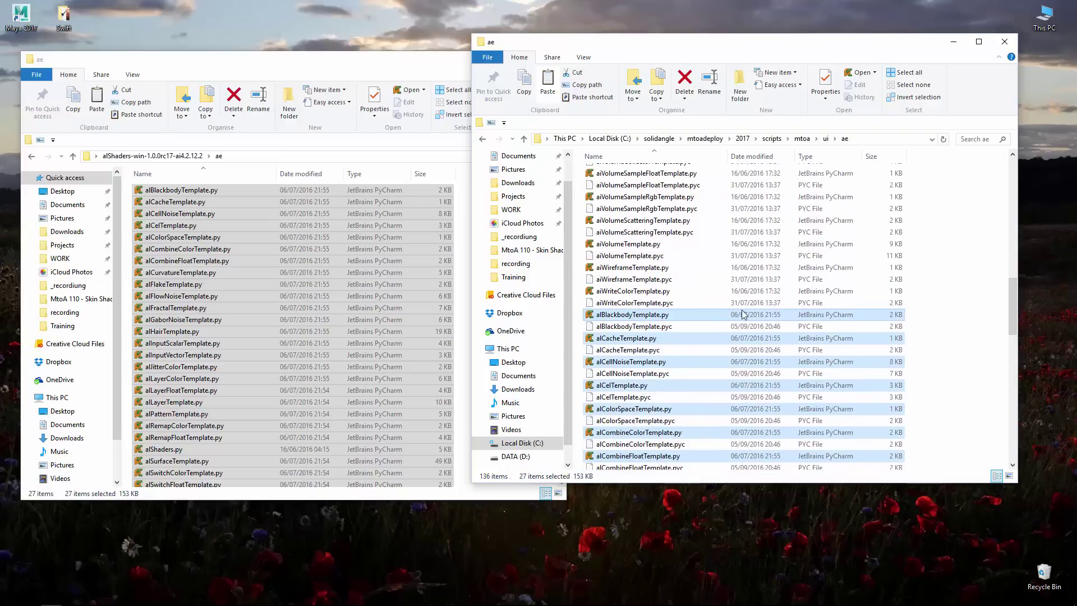
{"action": "left_click", "coordinate": [645, 315]}
{"action": "left_click_drag", "start_coordinate": [1005, 303], "coordinate": [992, 405]}
{"action": "left_click", "coordinate": [657, 379], "text": "shift"}
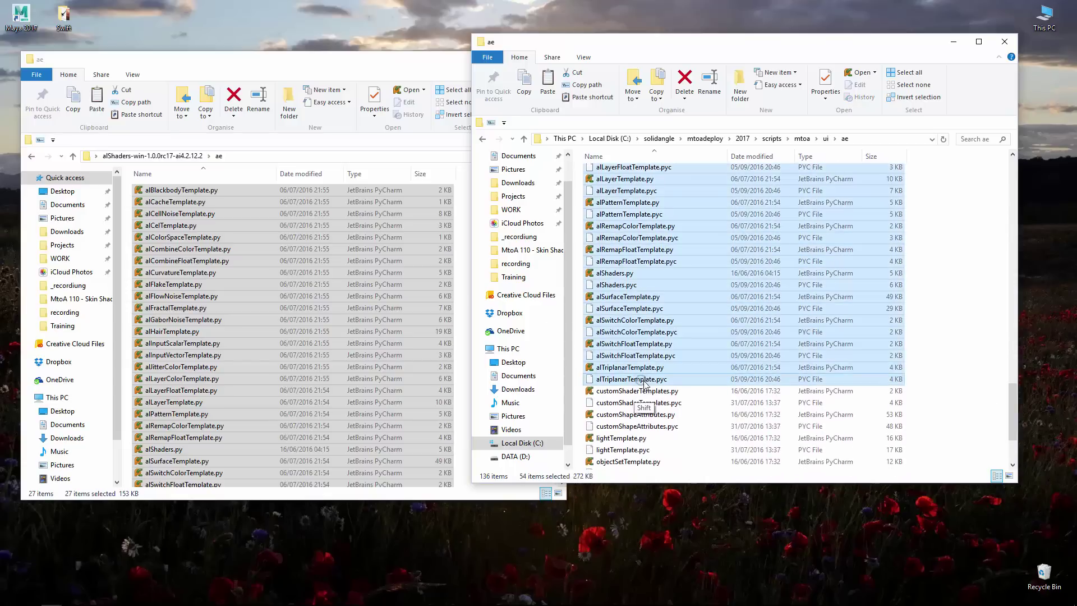
{"action": "left_click_drag", "start_coordinate": [1013, 426], "coordinate": [993, 400]}
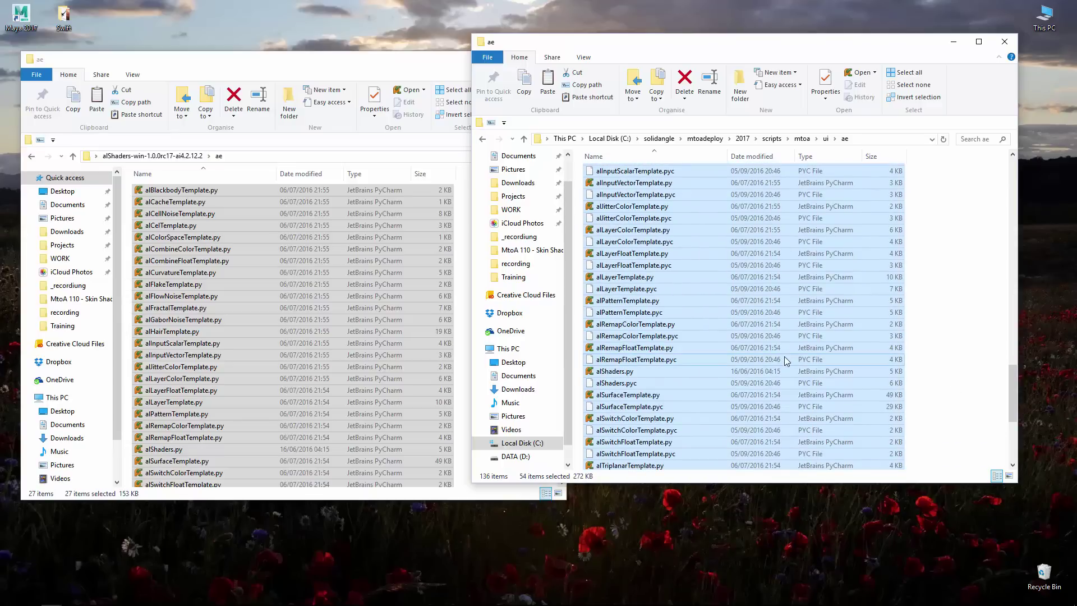
{"action": "key", "text": "Delete"}
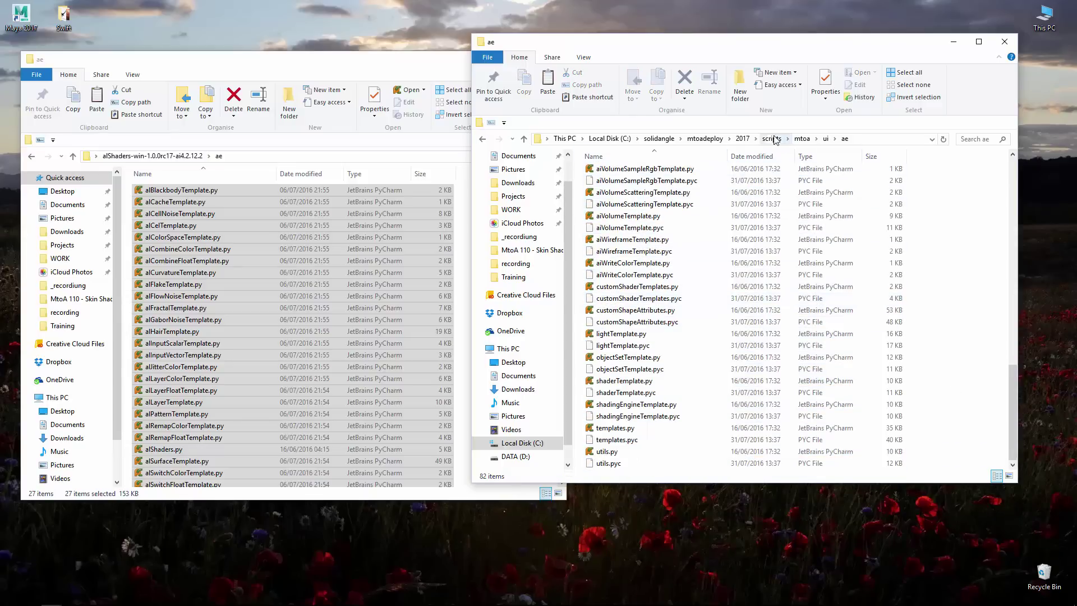
Step: Delete the alShaders files from alBlackbody.dll through alTriplanar.mtd in the MtoA 2017\shaders folder
{"action": "left_click", "coordinate": [743, 139]}
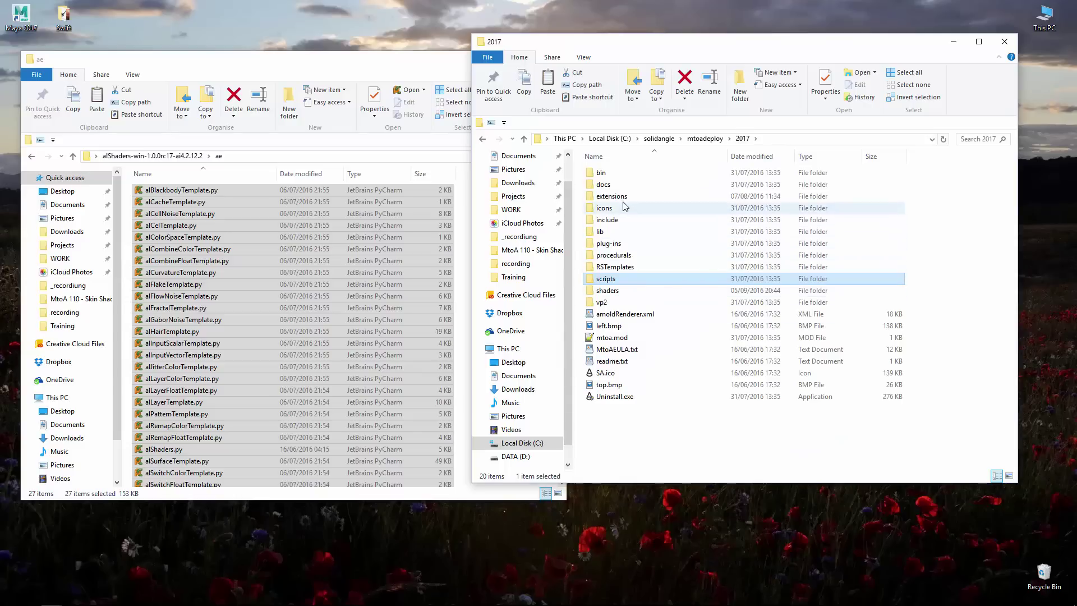
{"action": "double_click", "coordinate": [612, 291]}
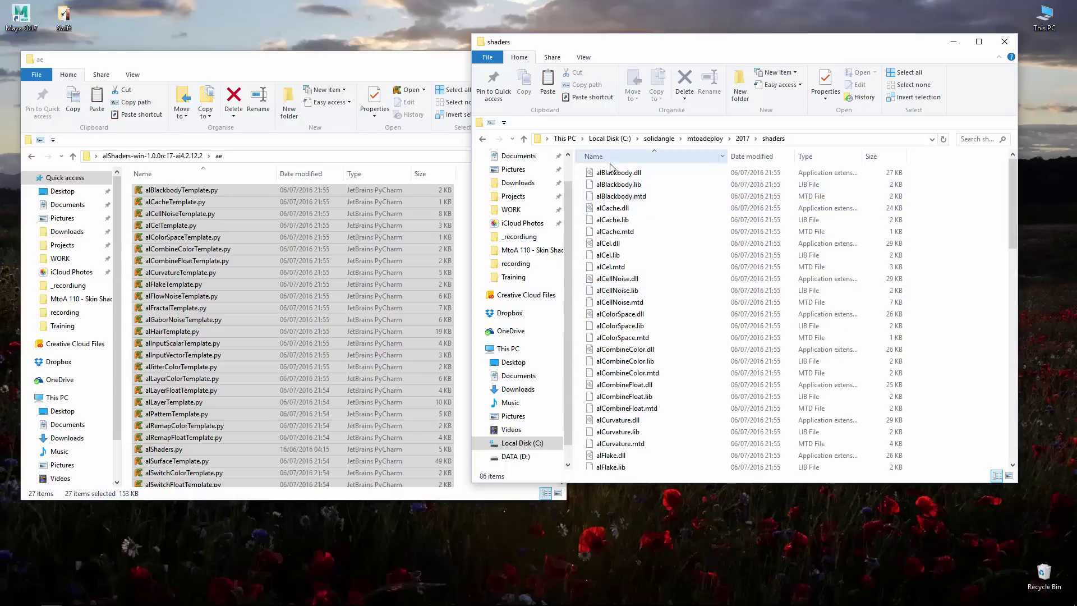
{"action": "left_click", "coordinate": [861, 172]}
{"action": "left_click_drag", "start_coordinate": [1012, 205], "coordinate": [994, 345]}
{"action": "scroll", "coordinate": [988, 385], "scroll_direction": "down", "scroll_amount": 6}
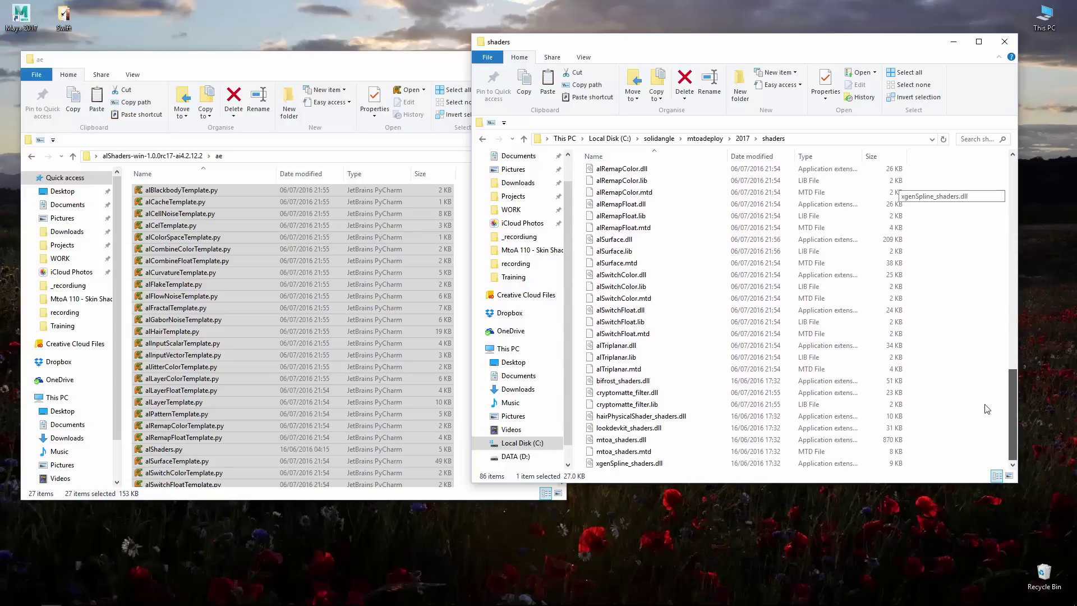
{"action": "left_click", "coordinate": [617, 369], "text": "shift"}
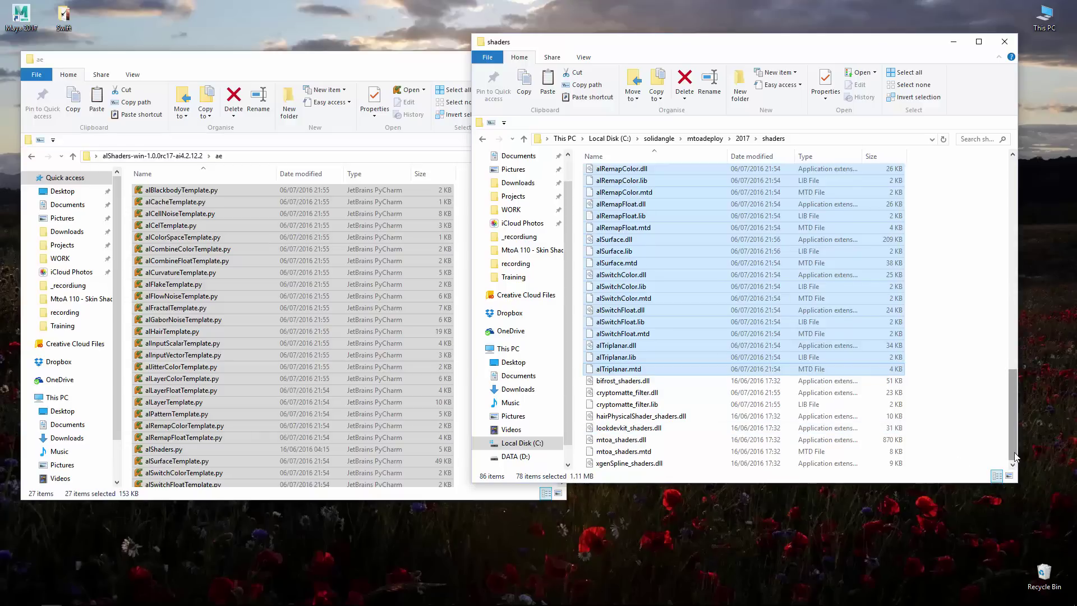
{"action": "left_click_drag", "start_coordinate": [1015, 452], "coordinate": [1018, 423]}
{"action": "key", "text": "Delete"}
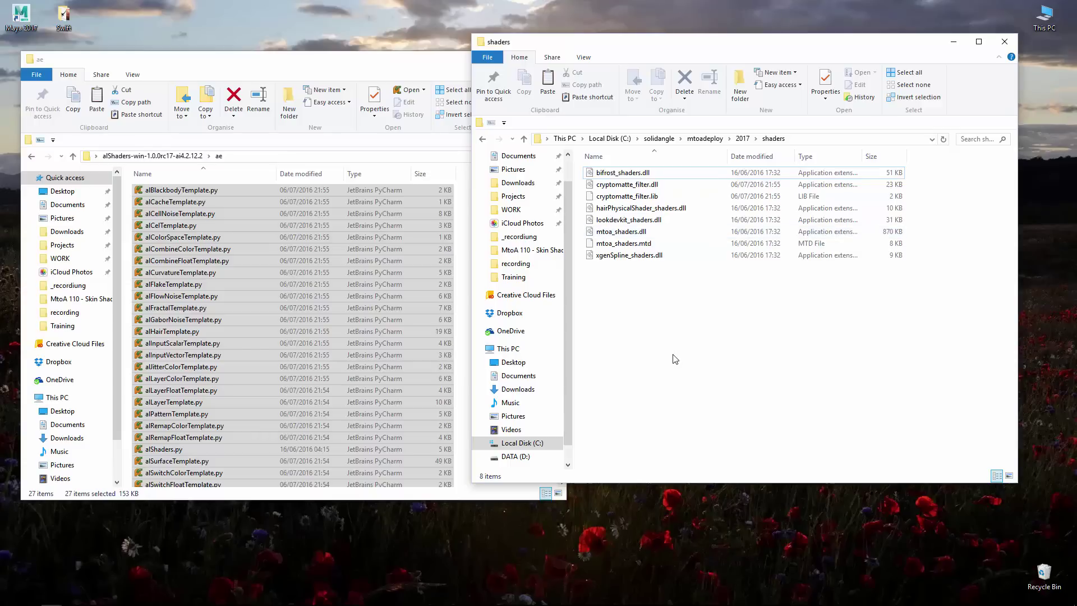
Step: Switch to Chrome and review the custom install location instructions for MtoA on the alShaders page
{"action": "mouse_move", "coordinate": [73, 602]}
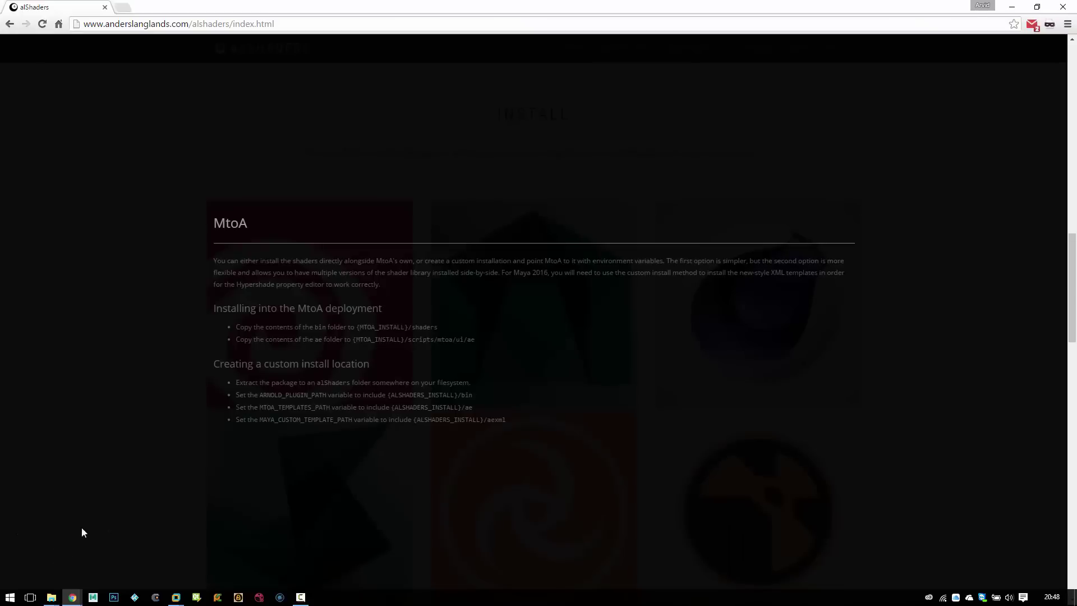
{"action": "left_click", "coordinate": [82, 527]}
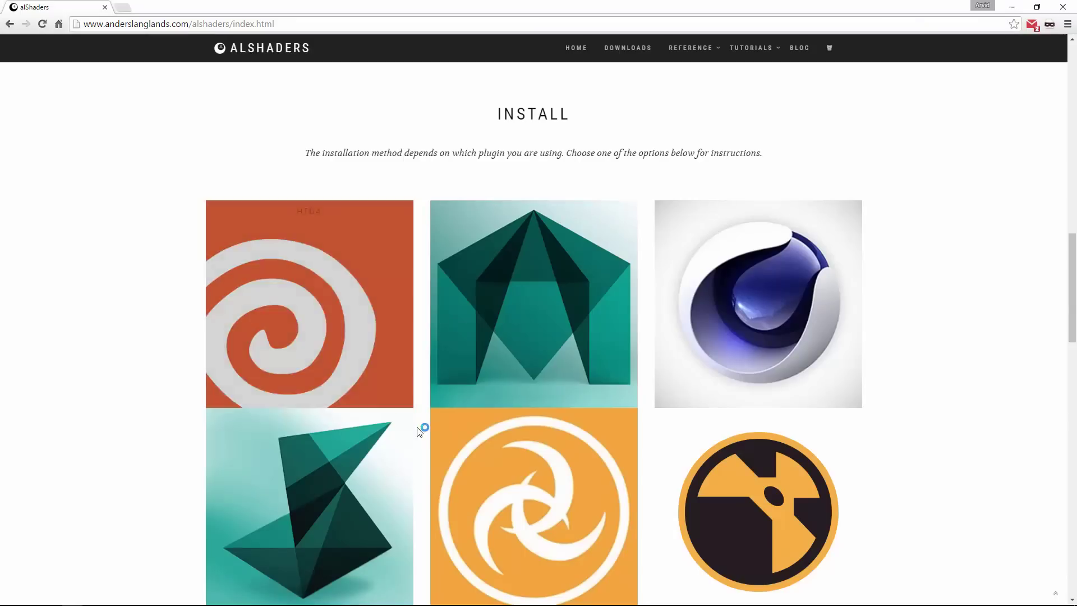
{"action": "left_click", "coordinate": [435, 322]}
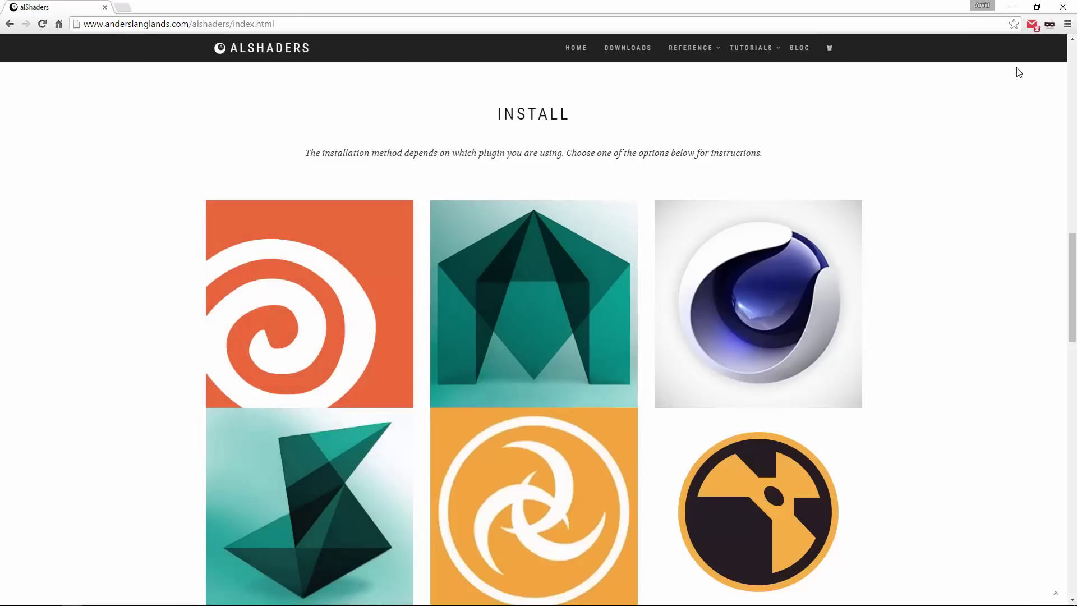
{"action": "left_click", "coordinate": [1012, 6]}
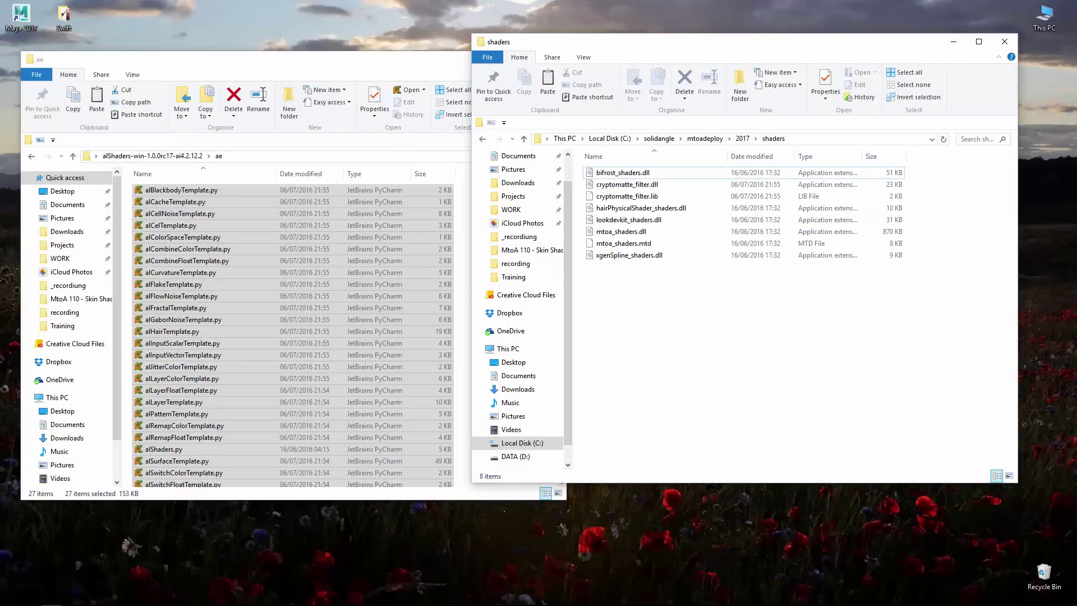
{"action": "mouse_move", "coordinate": [72, 597]}
{"action": "left_click", "coordinate": [67, 521]}
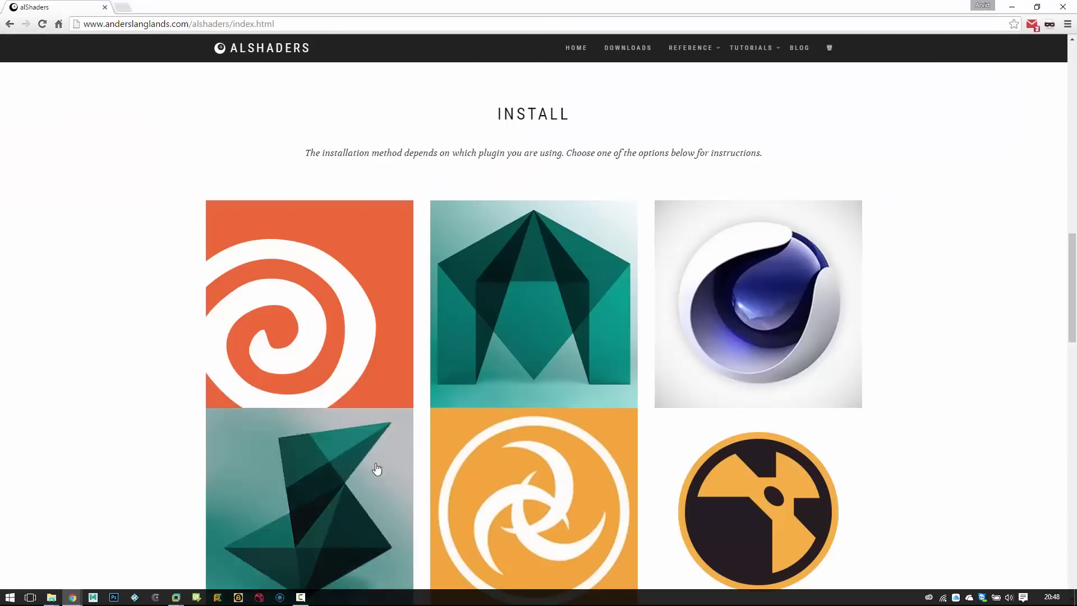
{"action": "left_click", "coordinate": [520, 362]}
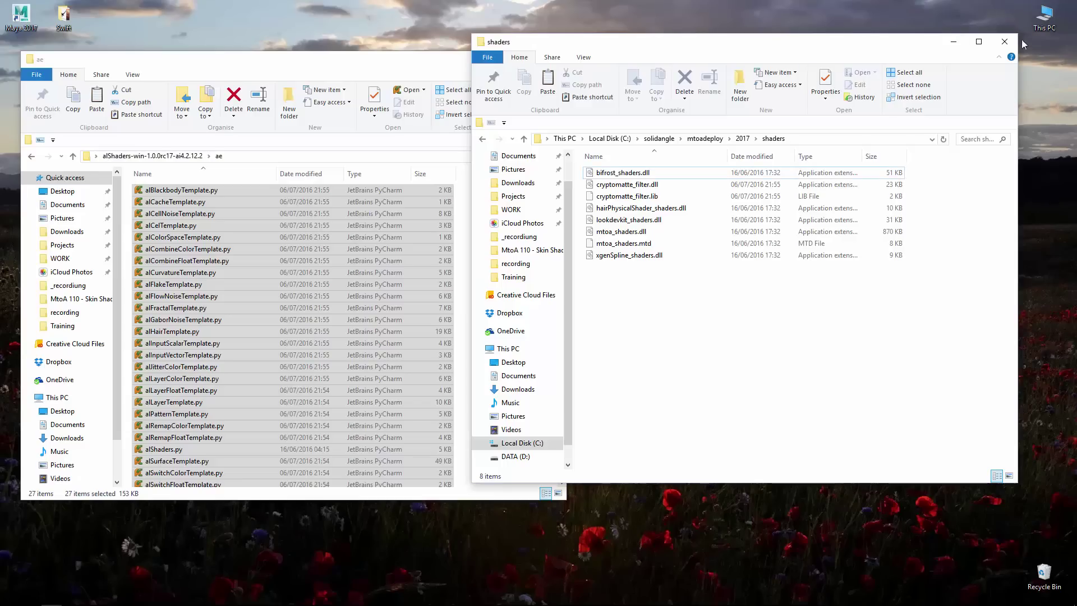
Step: Close the MtoA shaders folder window and the alShaders ae folder window
{"action": "left_click", "coordinate": [1018, 36]}
{"action": "left_click_drag", "start_coordinate": [339, 63], "coordinate": [578, 53]}
{"action": "left_click", "coordinate": [193, 196]}
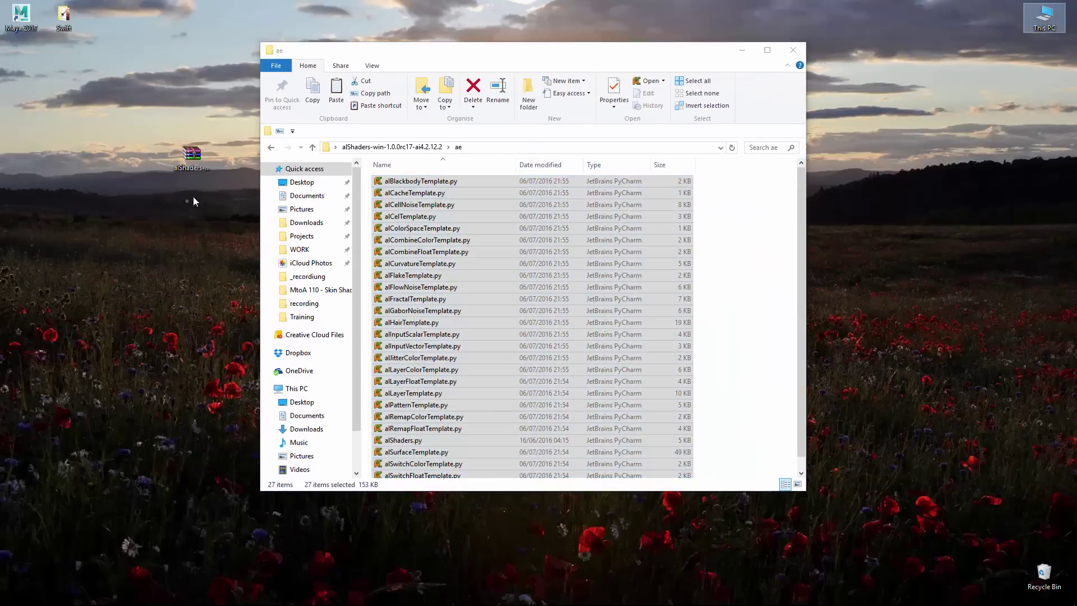
{"action": "left_click", "coordinate": [421, 55]}
{"action": "left_click_drag", "start_coordinate": [439, 58], "coordinate": [499, 67]}
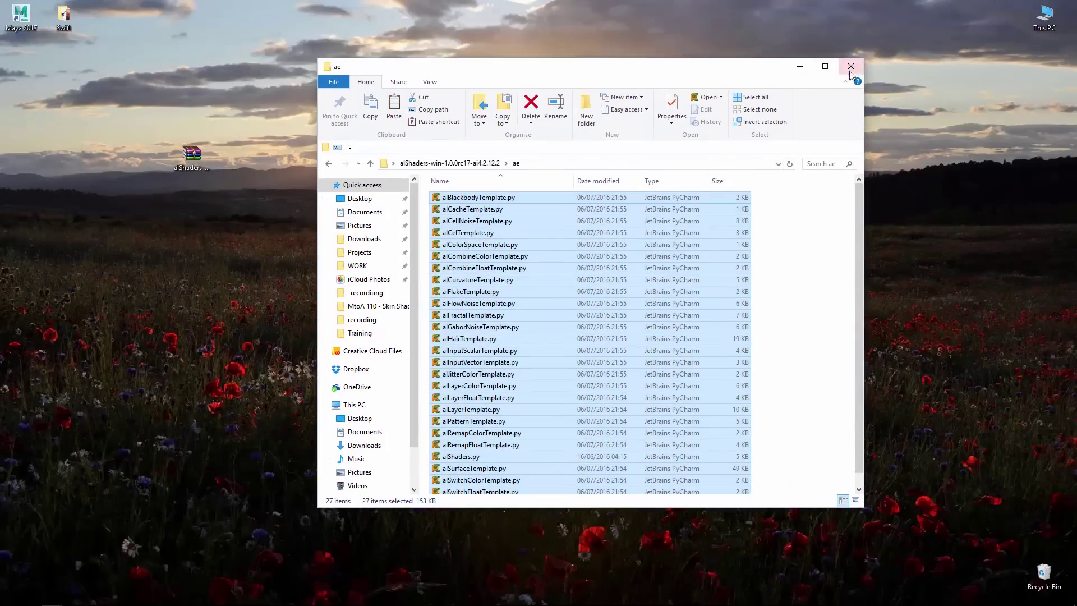
{"action": "left_click", "coordinate": [850, 62]}
Step: Rename the extracted alShaders folder on the desktop as altraining and move it slightly lower
{"action": "left_click", "coordinate": [370, 173]}
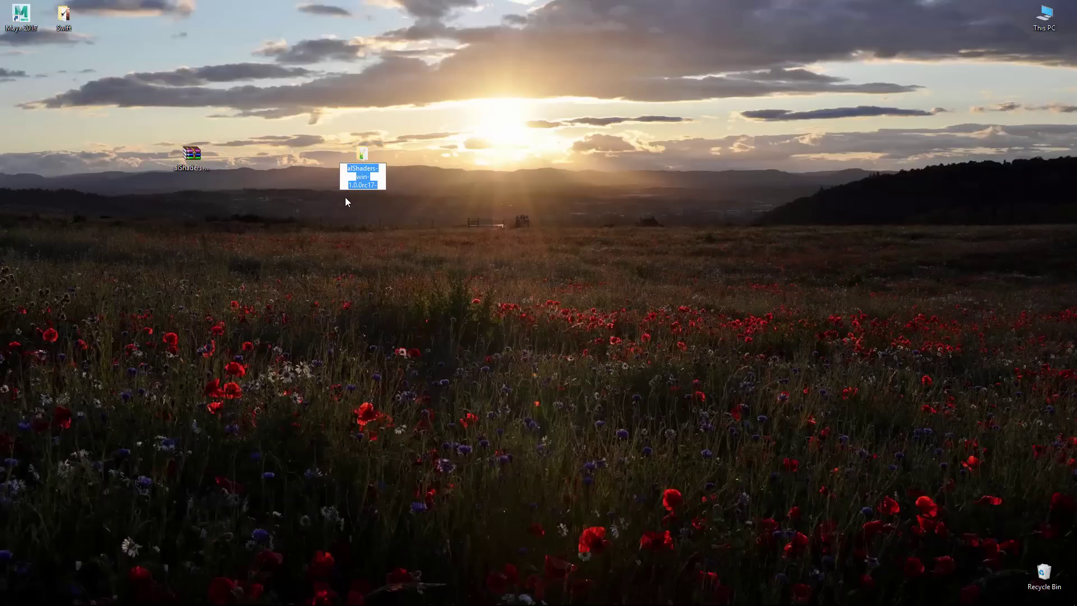
{"action": "type", "text": "al"}
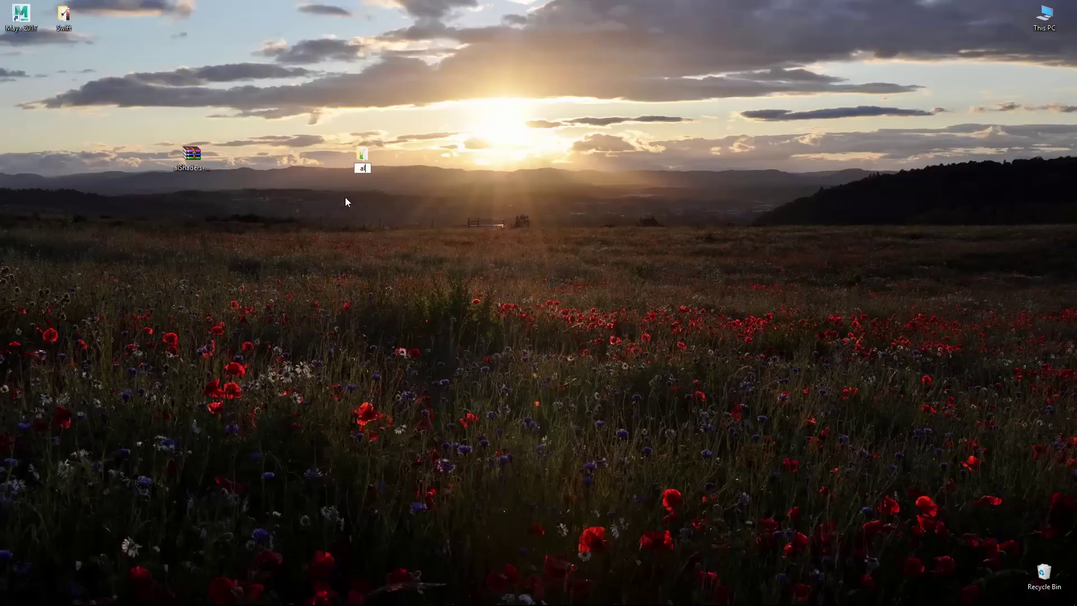
{"action": "type", "text": "training"}
{"action": "left_click", "coordinate": [419, 134]}
{"action": "left_click_drag", "start_coordinate": [361, 156], "coordinate": [362, 203]}
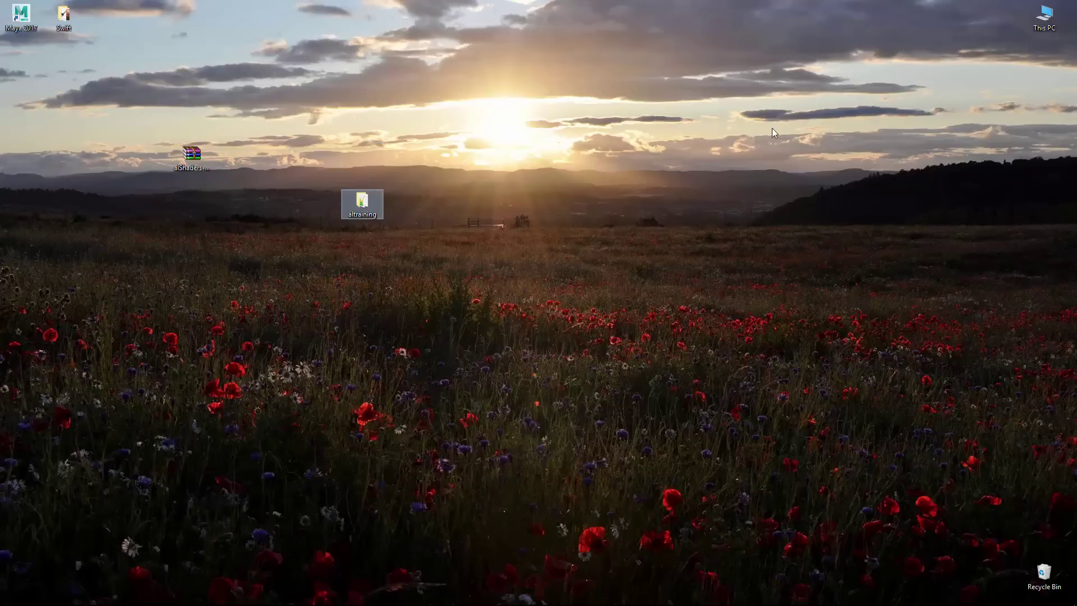
Step: Find the advanced system settings in Windows and open the Environment Variables dialog
{"action": "right_click", "coordinate": [1041, 23]}
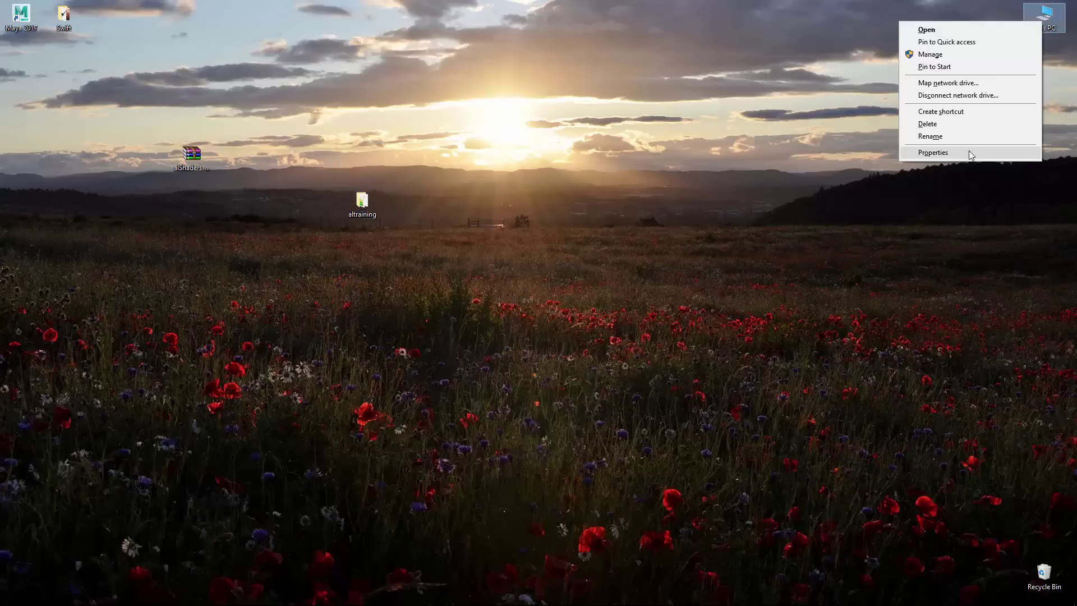
{"action": "left_click", "coordinate": [803, 209]}
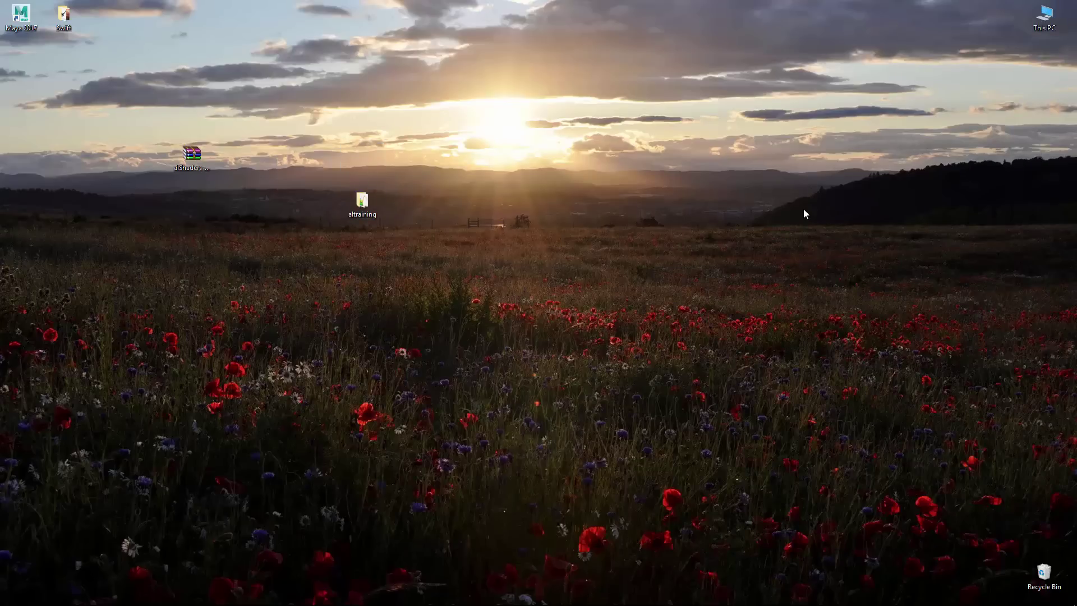
{"action": "key", "text": "super"}
{"action": "type", "text": "adv"}
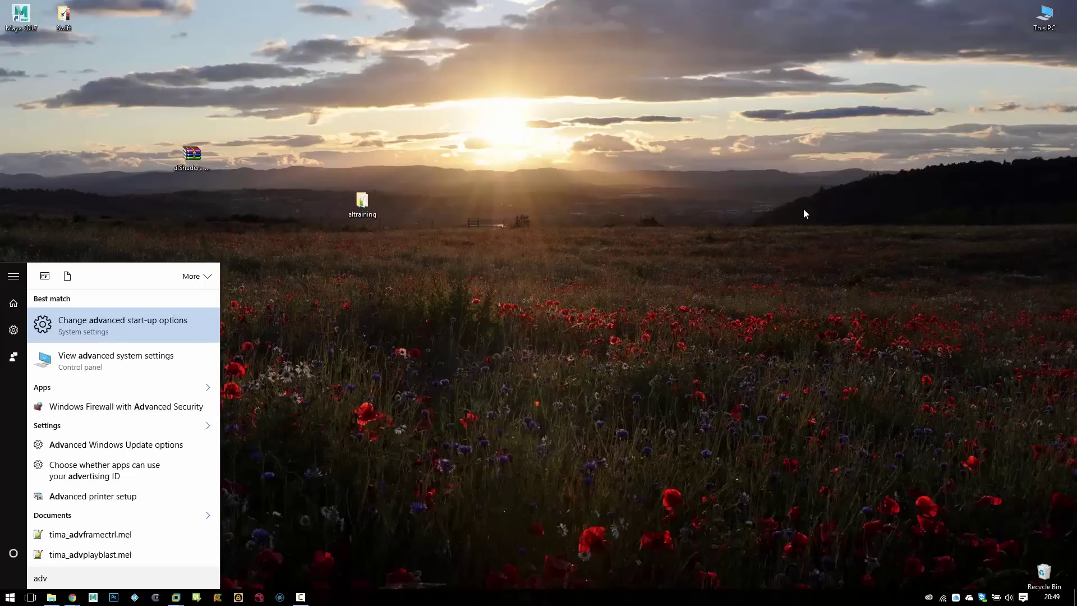
{"action": "type", "text": "a"}
{"action": "key", "text": "Return"}
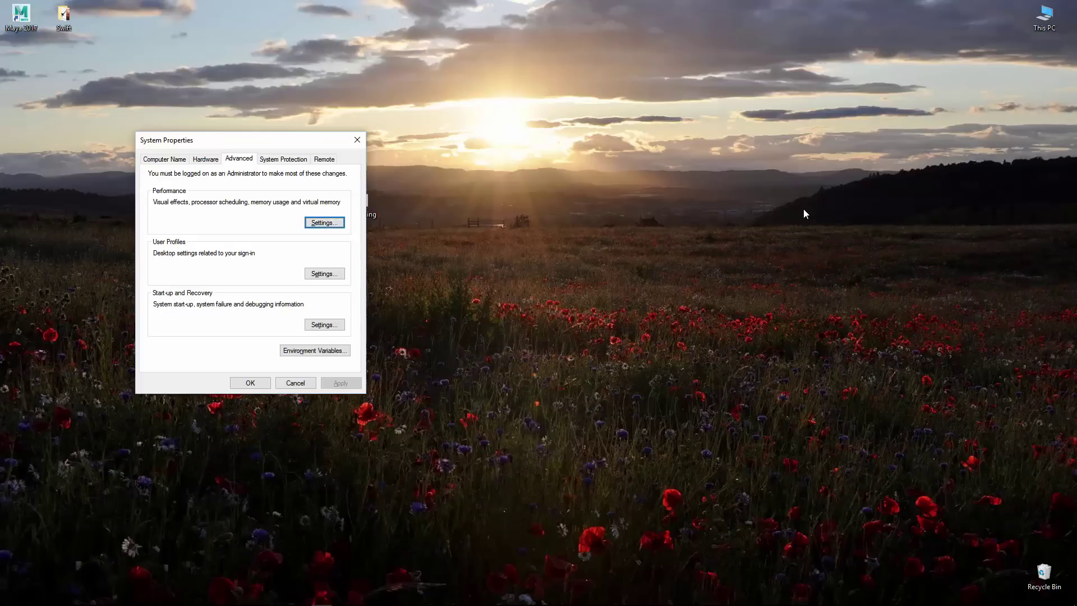
{"action": "left_click_drag", "start_coordinate": [260, 144], "coordinate": [584, 114]}
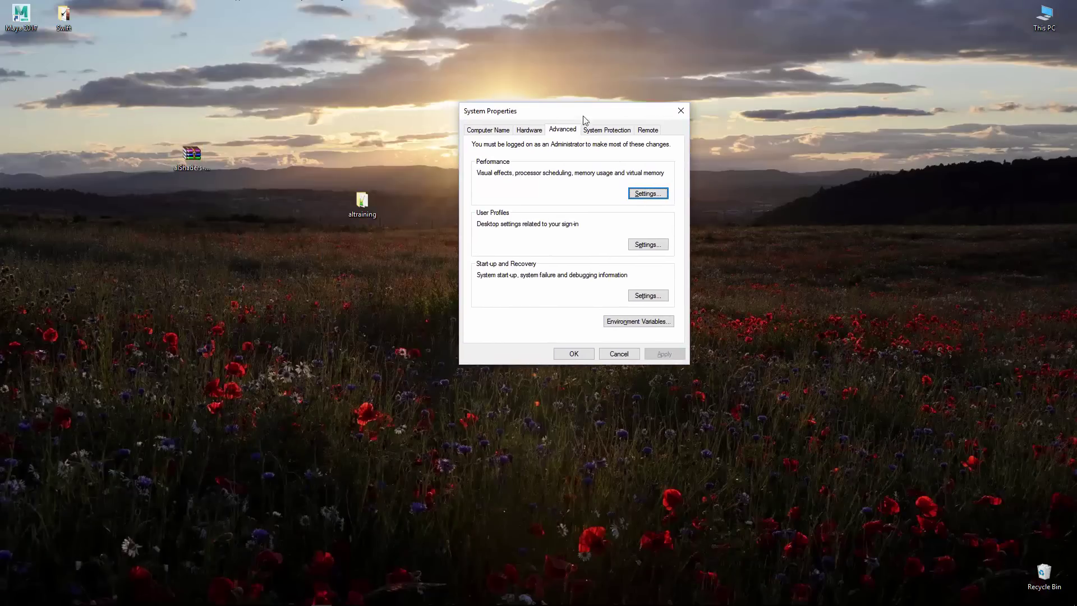
{"action": "left_click", "coordinate": [637, 324]}
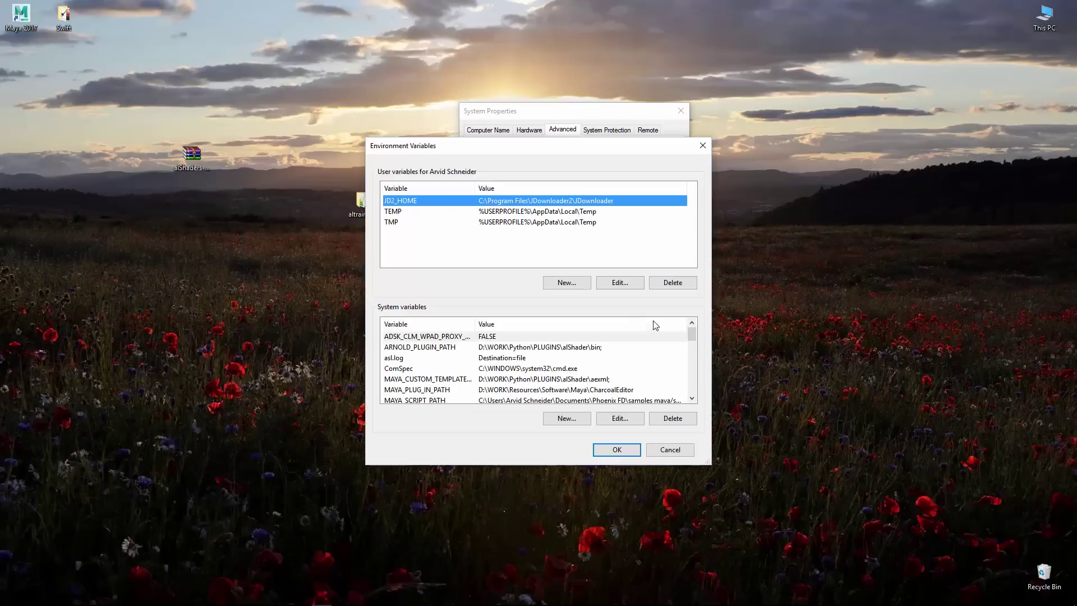
{"action": "left_click_drag", "start_coordinate": [487, 150], "coordinate": [538, 122]}
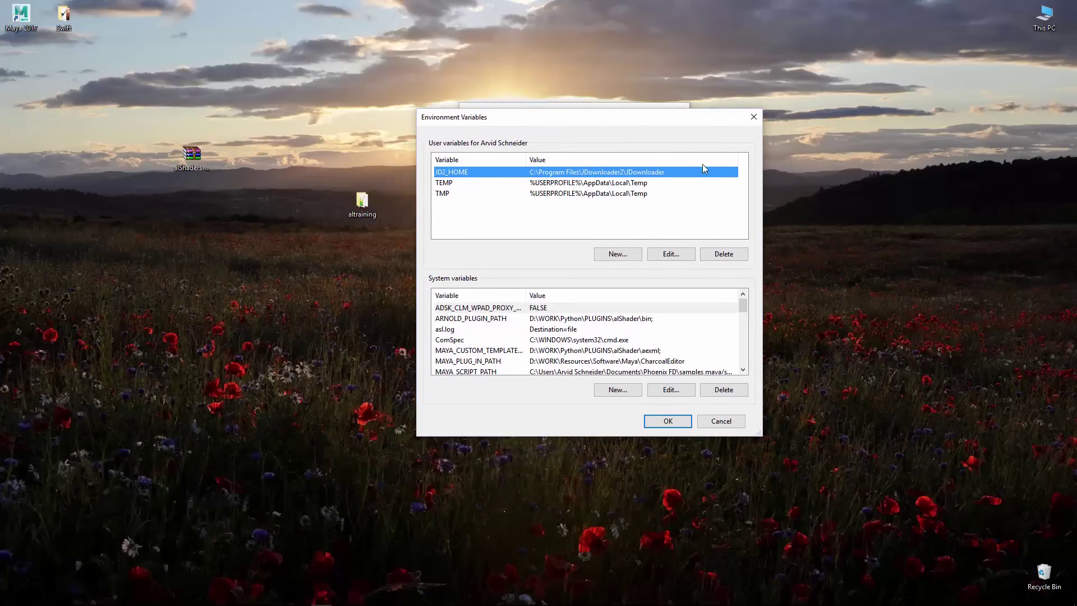
{"action": "left_click", "coordinate": [463, 319]}
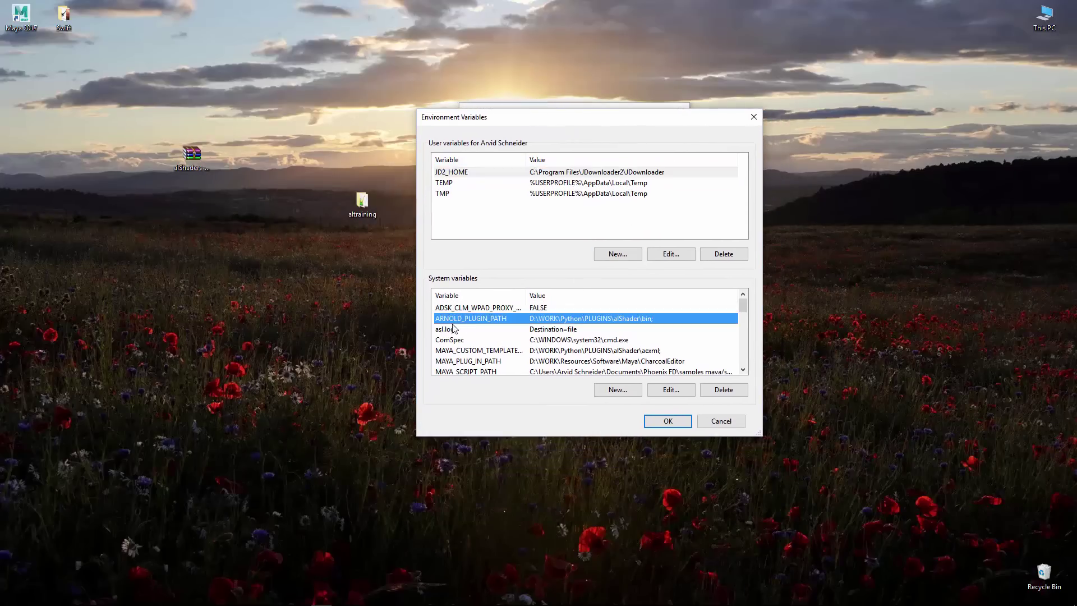
{"action": "left_click", "coordinate": [599, 391]}
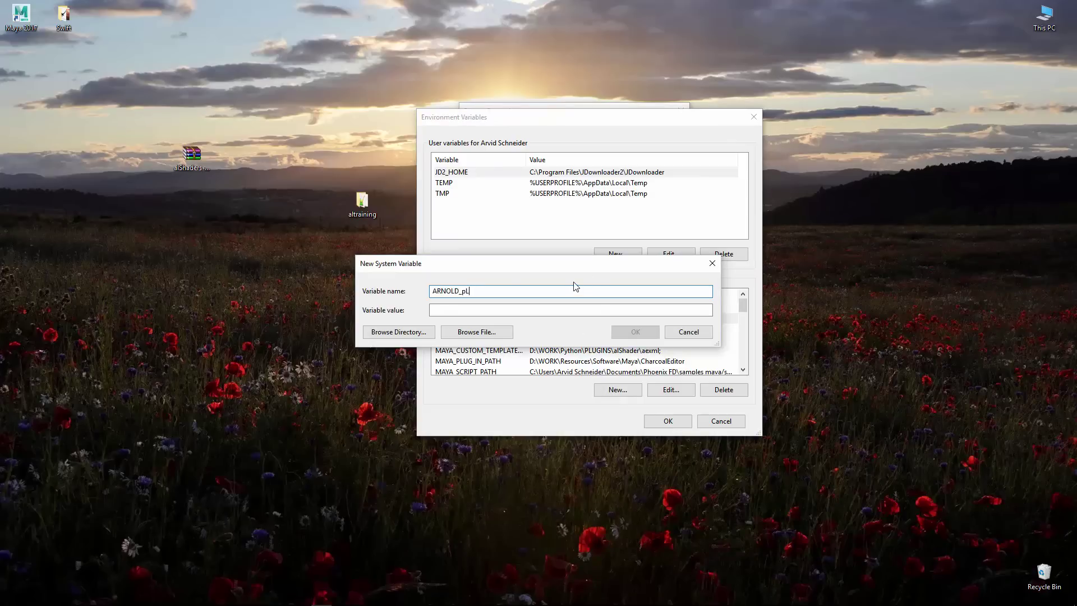
{"action": "left_click", "coordinate": [688, 332]}
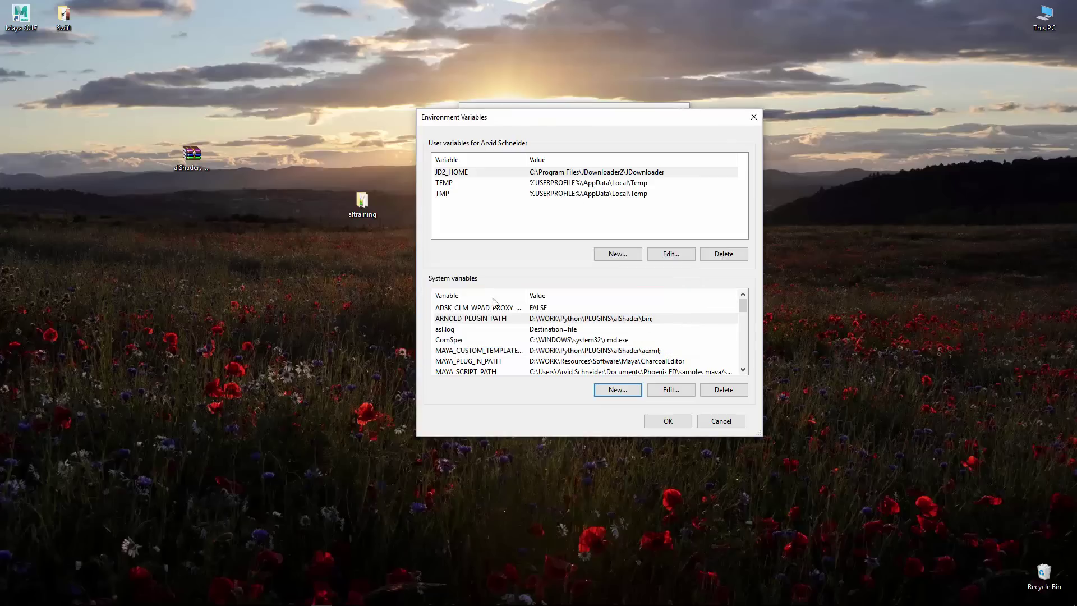
{"action": "double_click", "coordinate": [473, 319]}
{"action": "left_click", "coordinate": [568, 309]}
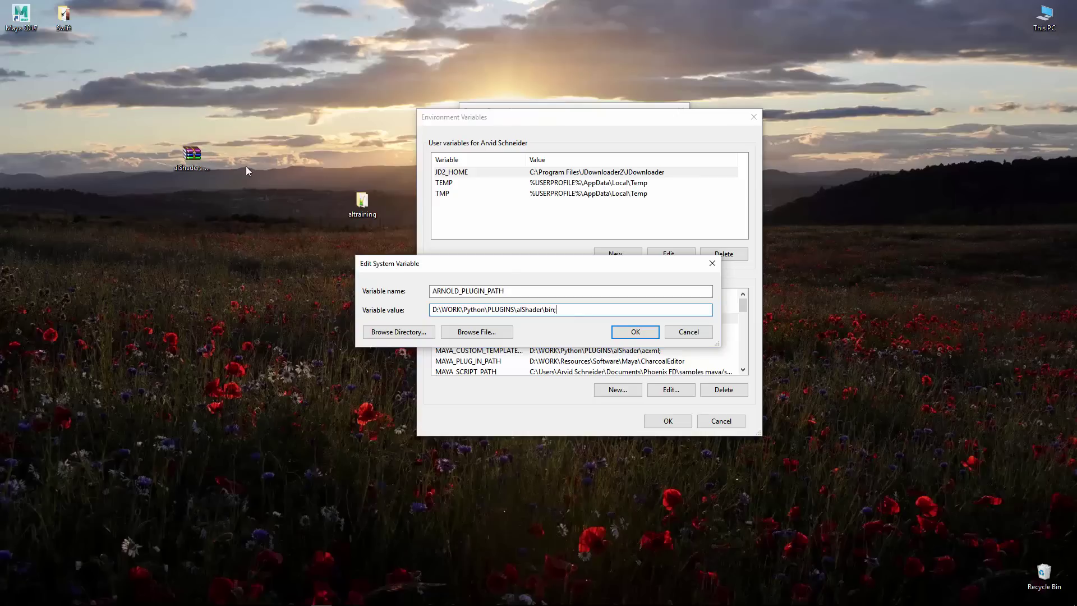
{"action": "left_click", "coordinate": [688, 331]}
Step: Open the altraining folder on the desktop, copy its full path, and return to the Environment Variables dialog
{"action": "double_click", "coordinate": [362, 202]}
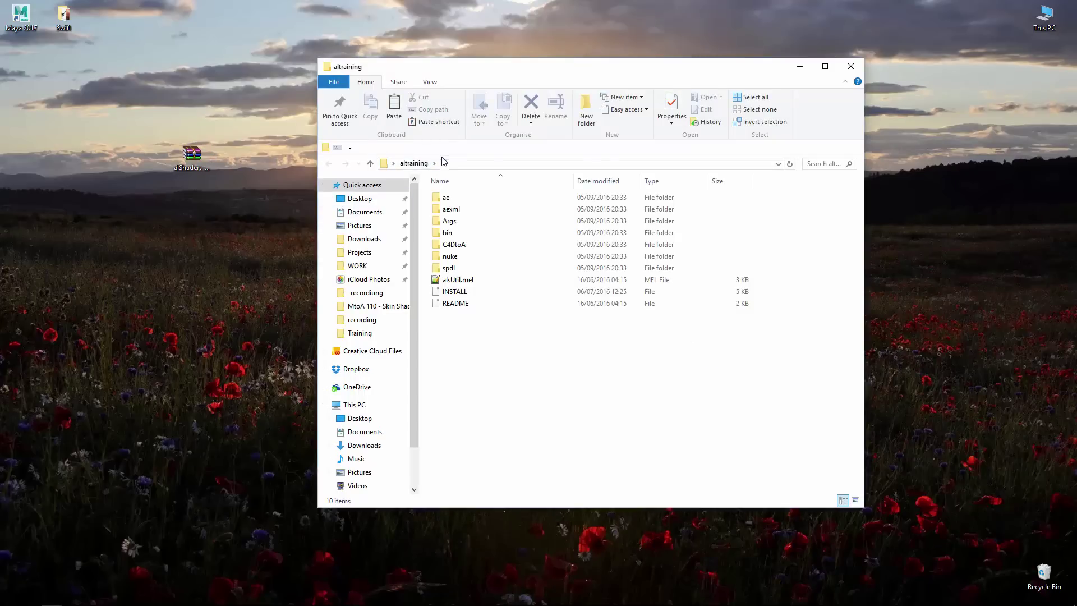
{"action": "left_click", "coordinate": [486, 164]}
{"action": "key", "text": "ctrl+c"}
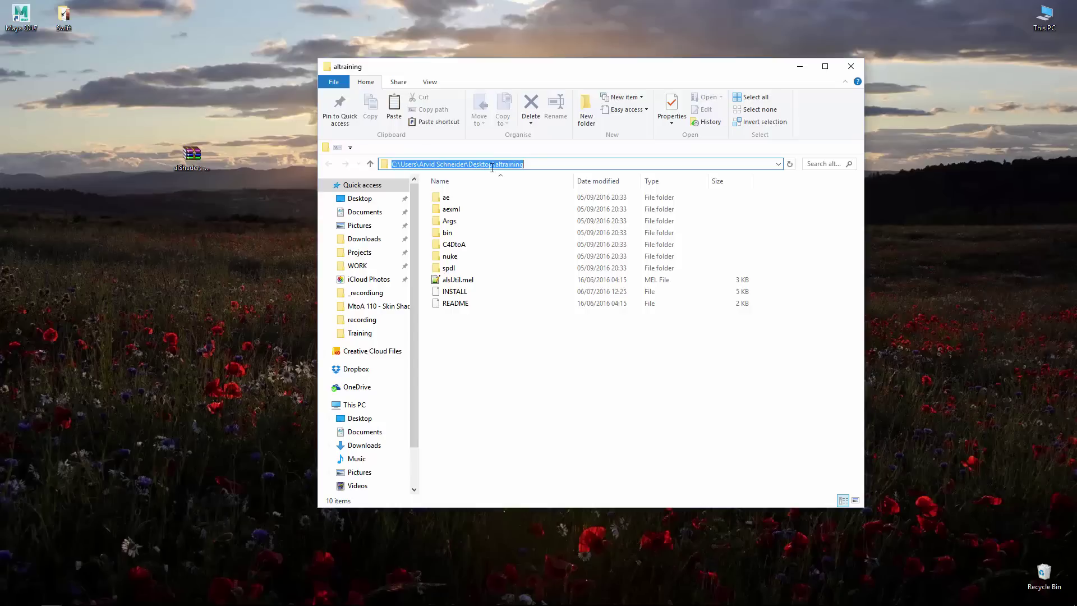
{"action": "left_click_drag", "start_coordinate": [738, 70], "coordinate": [517, 314]}
{"action": "left_click", "coordinate": [632, 120]}
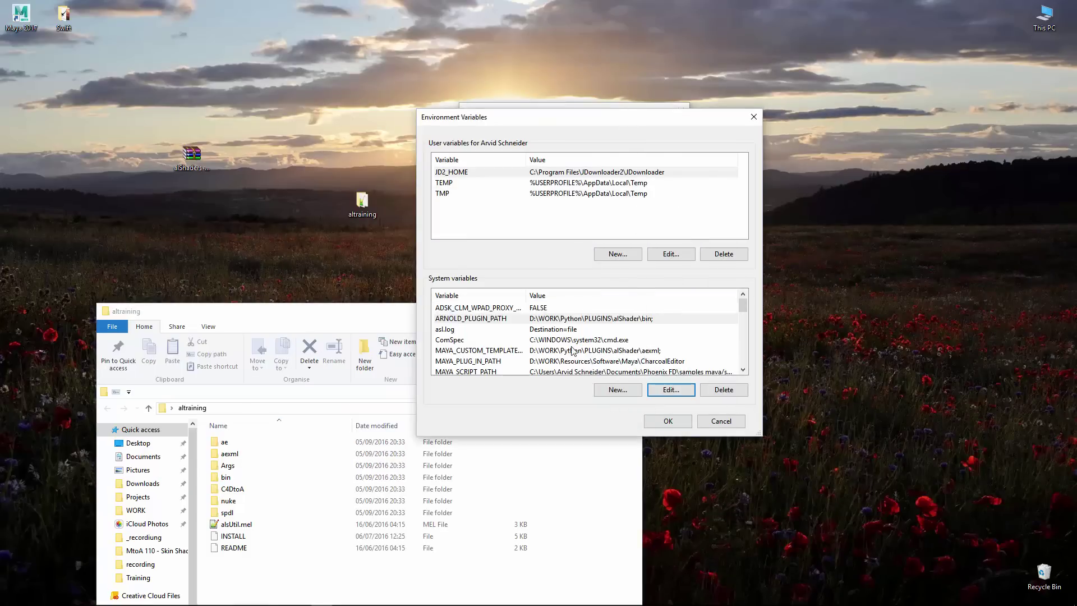
Step: Append the copied altraining folder path with \bin; to the value of the ARNOLD_PLUGIN_PATH system variable
{"action": "double_click", "coordinate": [577, 320]}
{"action": "key", "text": "End"}
{"action": "key", "text": "ctrl+v"}
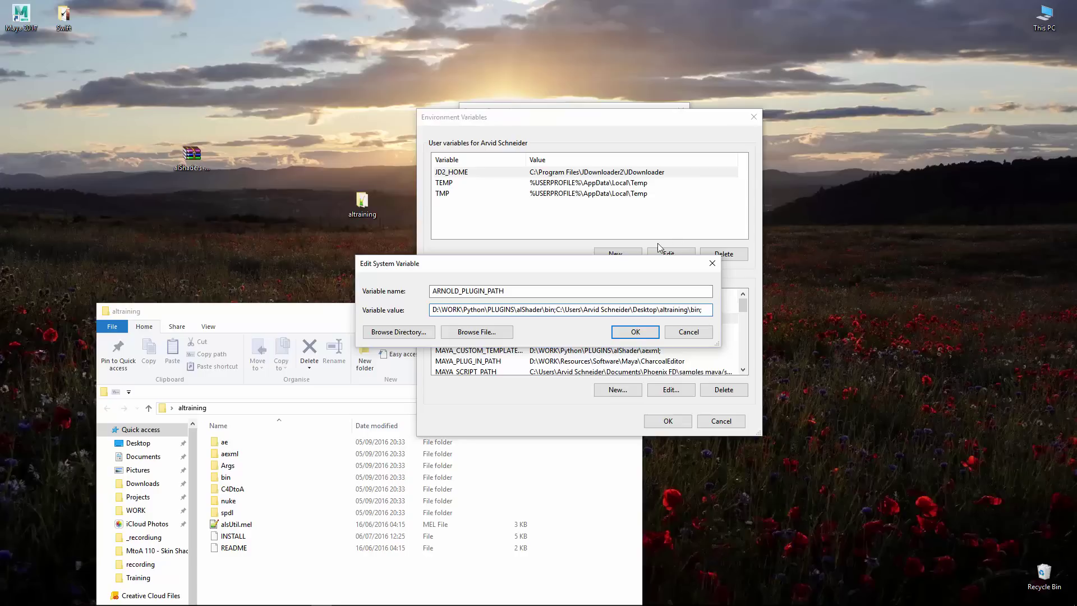
{"action": "left_click", "coordinate": [629, 335]}
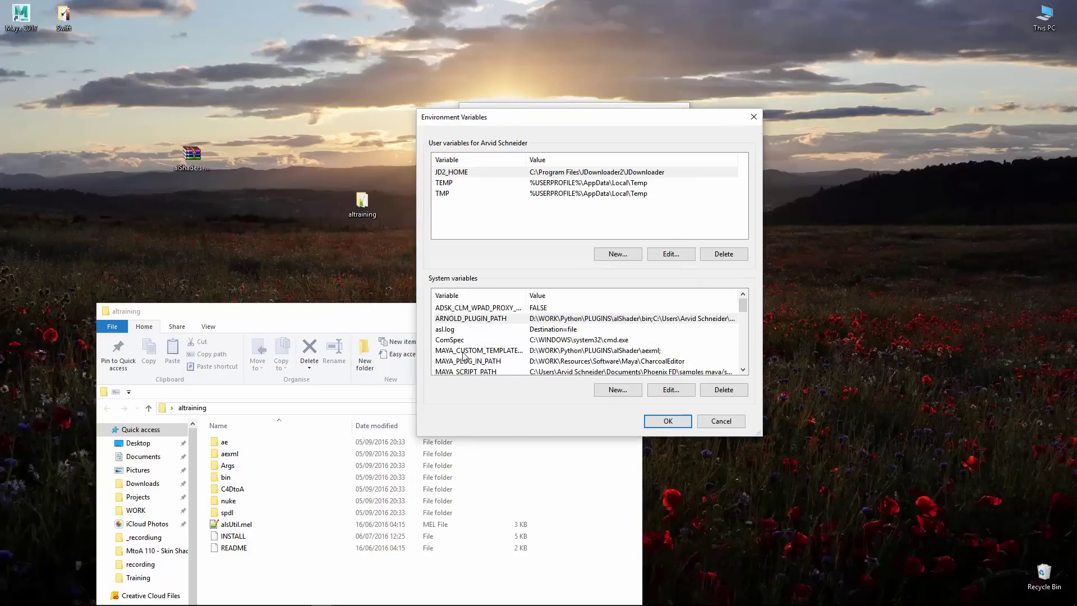
Step: Append the copied altraining folder path with \aexml; to the value of the MAYA_CUSTOM_TEMPLATE_PATH system variable
{"action": "double_click", "coordinate": [568, 353]}
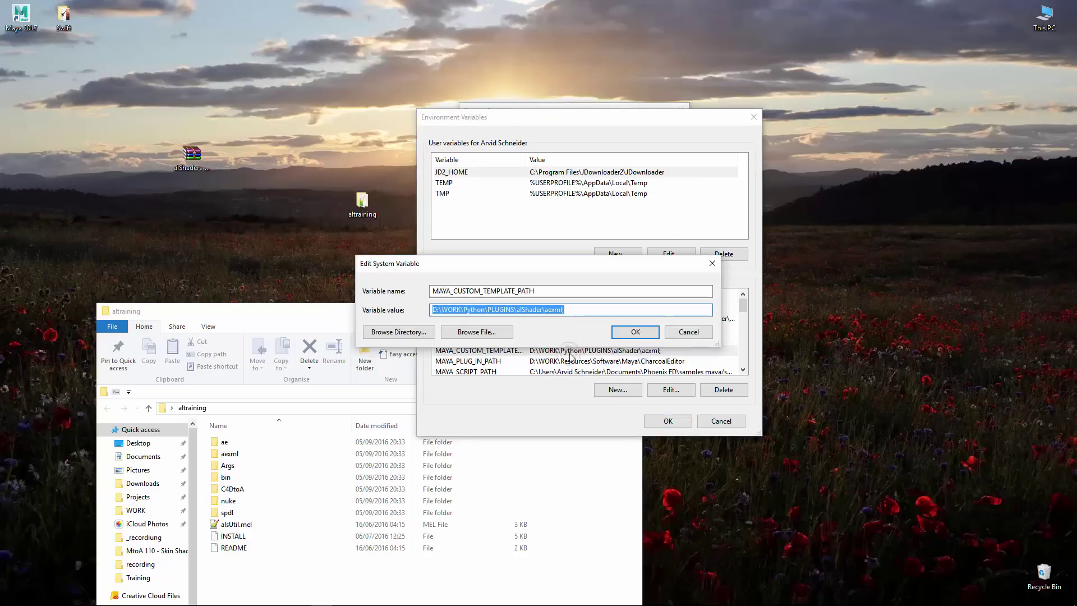
{"action": "left_click", "coordinate": [577, 311]}
{"action": "key", "text": "ctrl+v"}
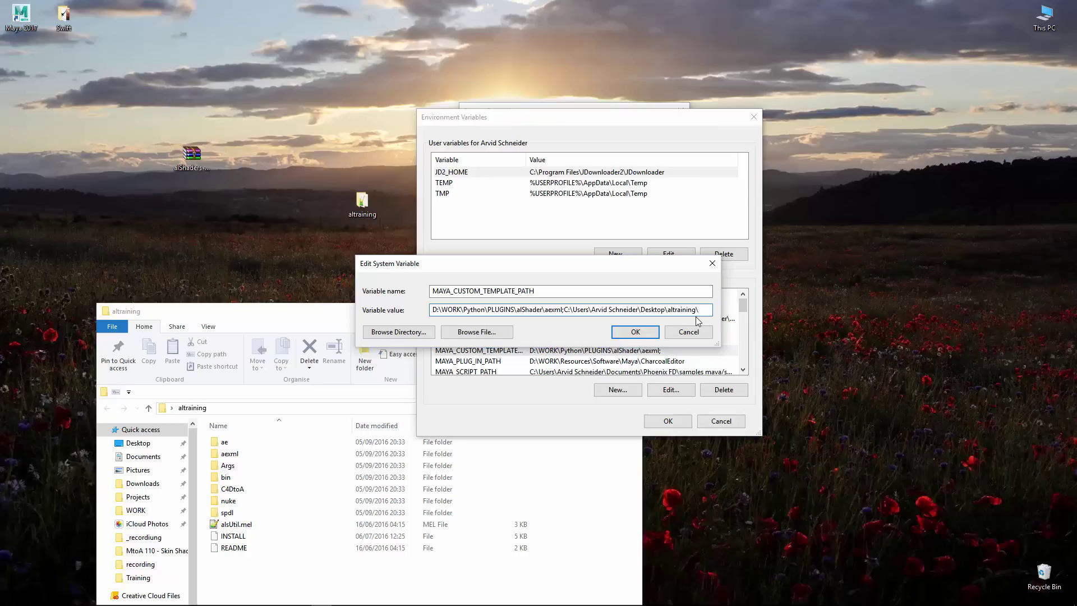
{"action": "type", "text": "\\aexml"}
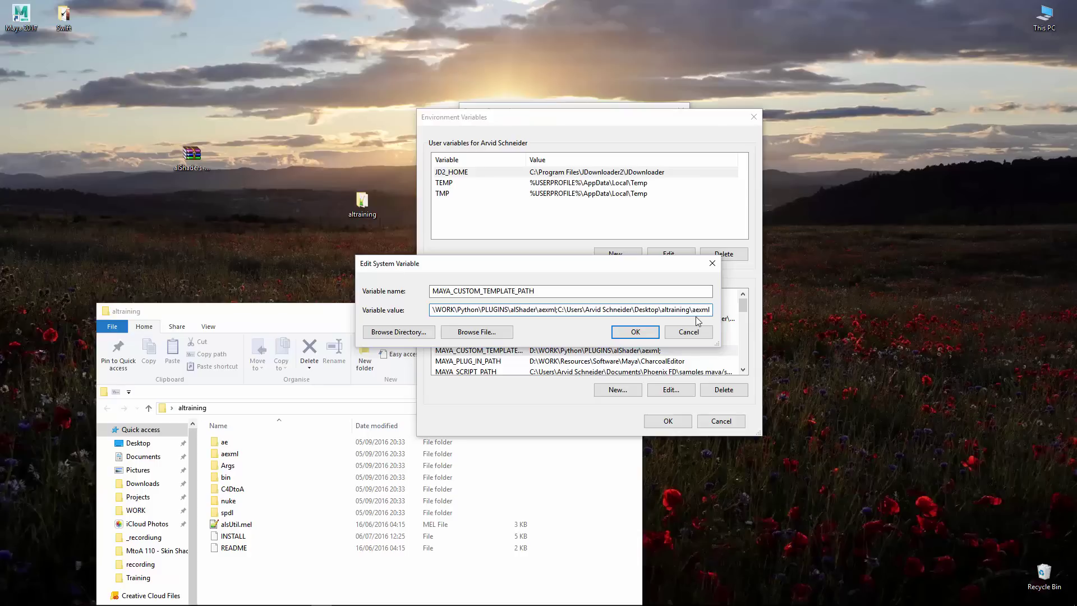
{"action": "type", "text": ";"}
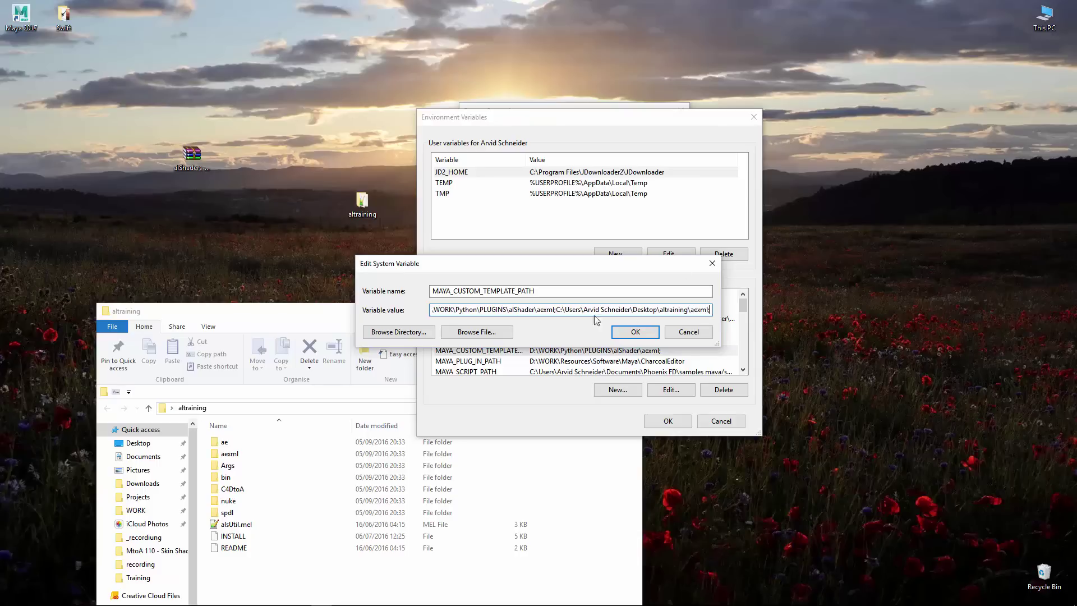
{"action": "left_click", "coordinate": [634, 333]}
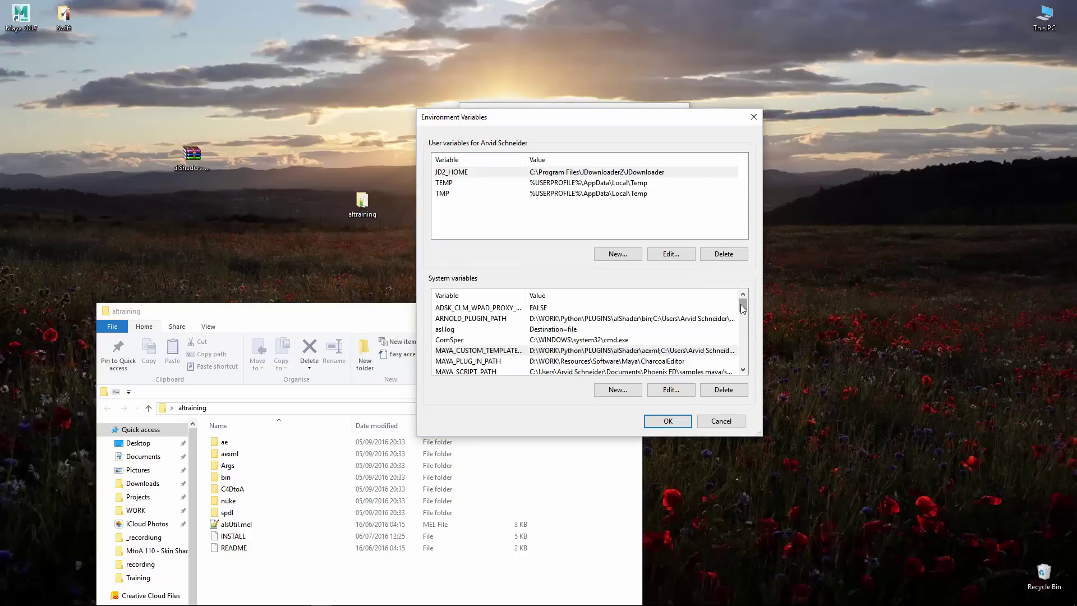
Step: Append the copied altraining folder path with \ae; to the value of the MTOA_TEMPLATES_PATH system variable
{"action": "left_click_drag", "start_coordinate": [743, 308], "coordinate": [744, 315]}
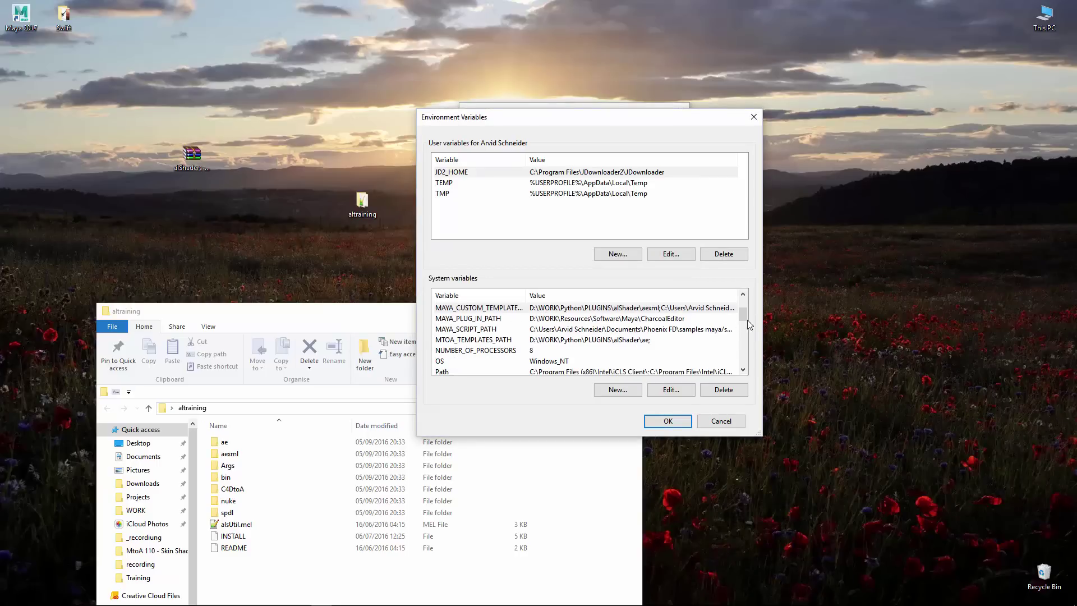
{"action": "left_click_drag", "start_coordinate": [744, 316], "coordinate": [743, 315]}
{"action": "double_click", "coordinate": [612, 350]}
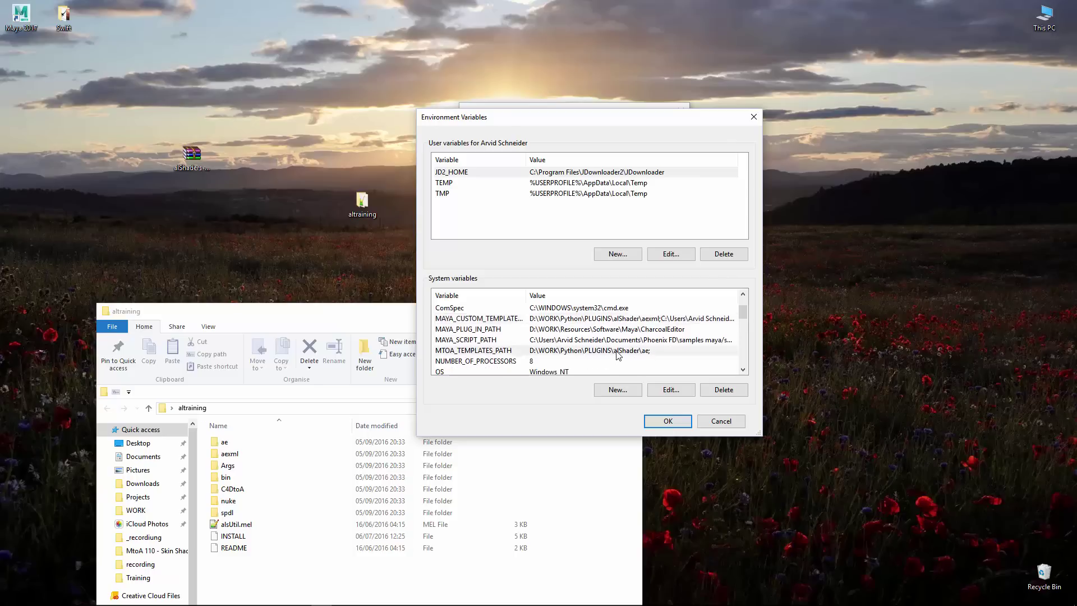
{"action": "left_click", "coordinate": [568, 315]}
{"action": "key", "text": "ctrl+v"}
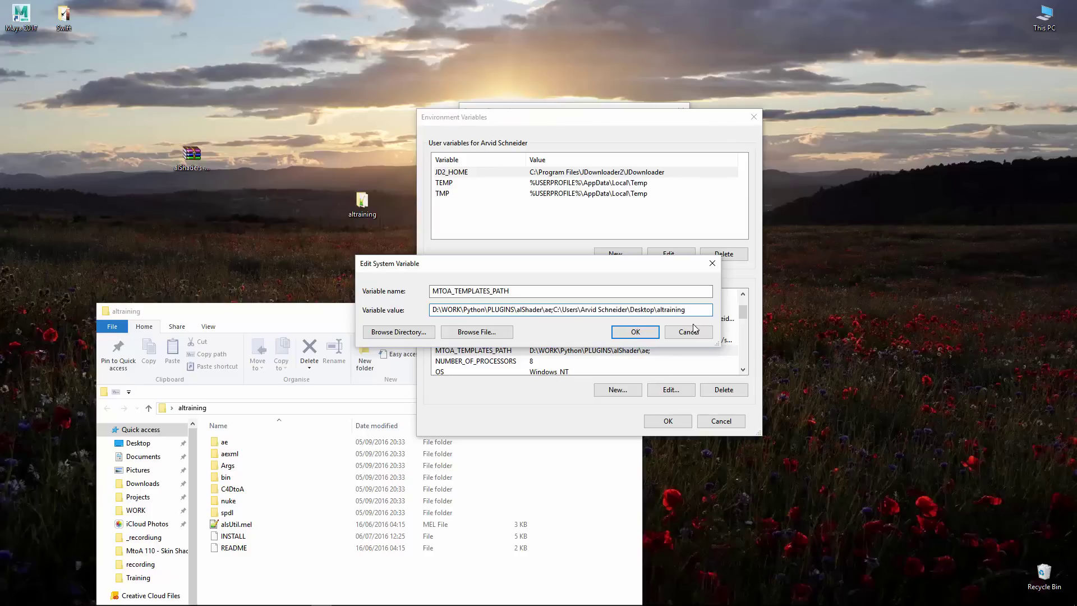
{"action": "type", "text": "\\ae;"}
{"action": "left_click", "coordinate": [635, 332]}
Step: Accept the Environment Variables and System Properties dialogs and close the altraining folder window
{"action": "left_click", "coordinate": [667, 422]}
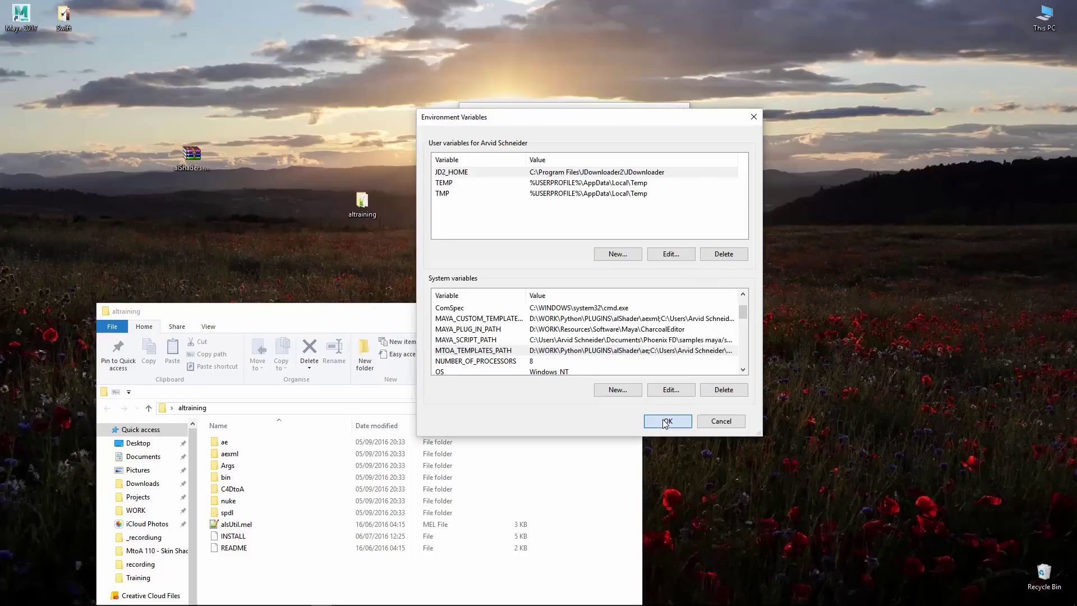
{"action": "left_click", "coordinate": [574, 355]}
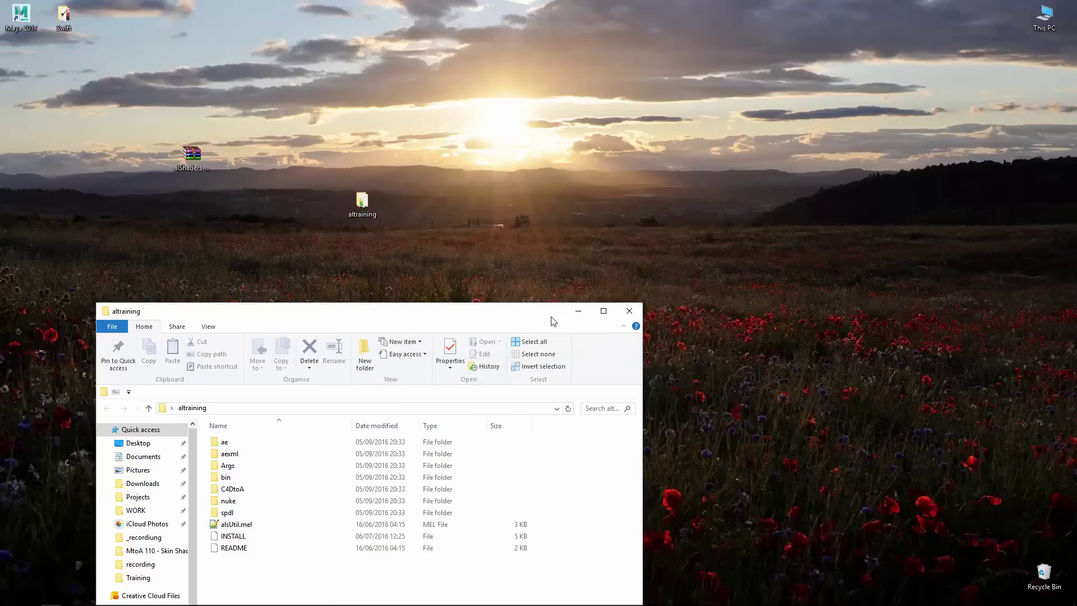
{"action": "left_click", "coordinate": [631, 311]}
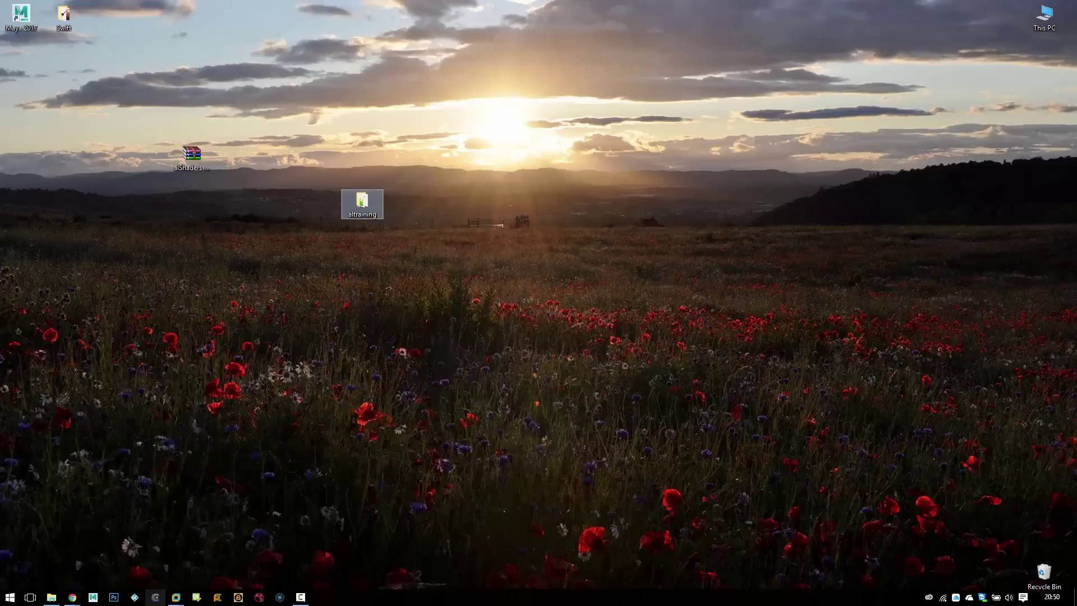
Step: Switch to Maya 2017 and create an alSurface shader node in the Hypershade work area
{"action": "left_click", "coordinate": [93, 598]}
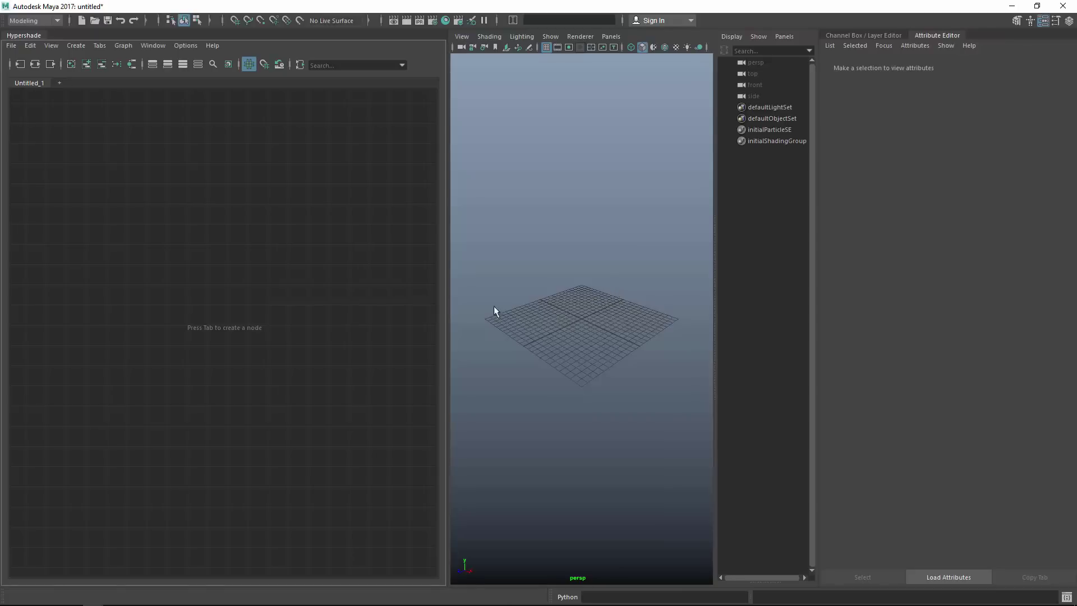
{"action": "left_click", "coordinate": [251, 229]}
{"action": "key", "text": "Tab"}
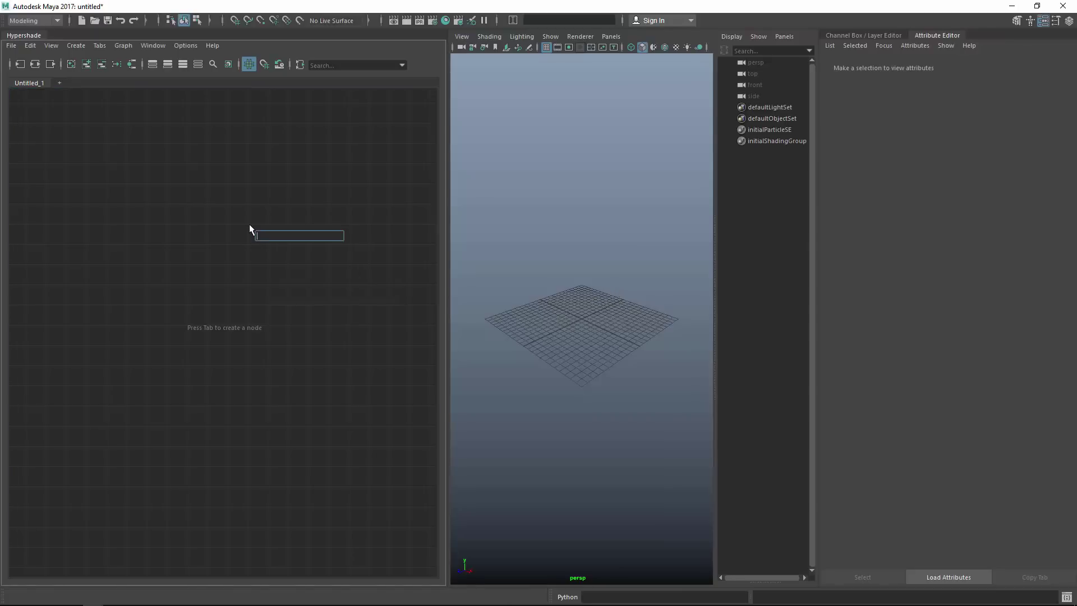
{"action": "type", "text": "alu"}
{"action": "key", "text": "BackSpace"}
{"action": "type", "text": "s"}
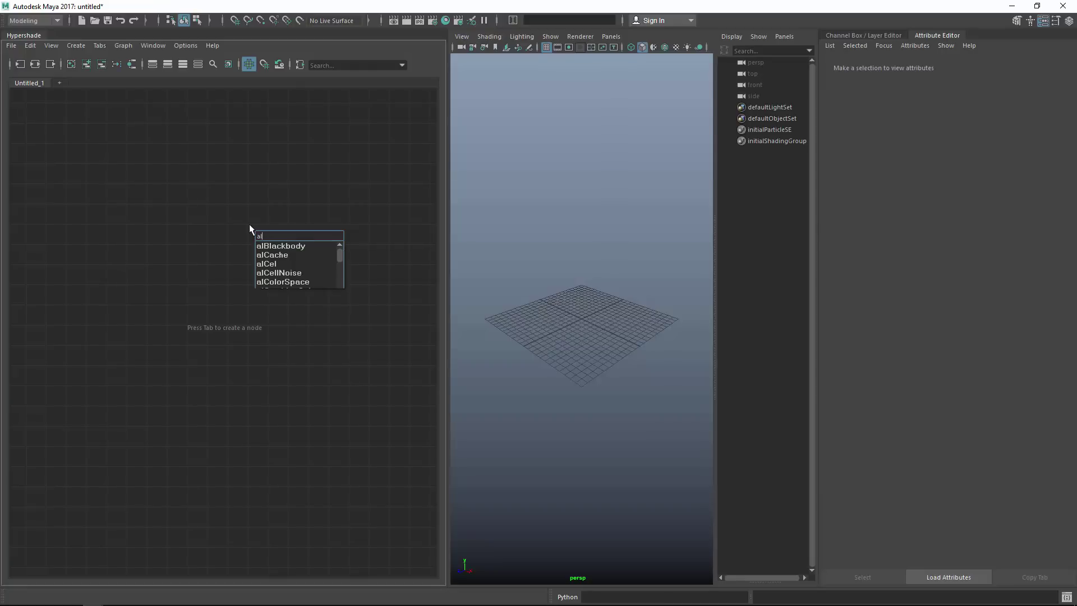
{"action": "key", "text": "Down"}
{"action": "key", "text": "Return"}
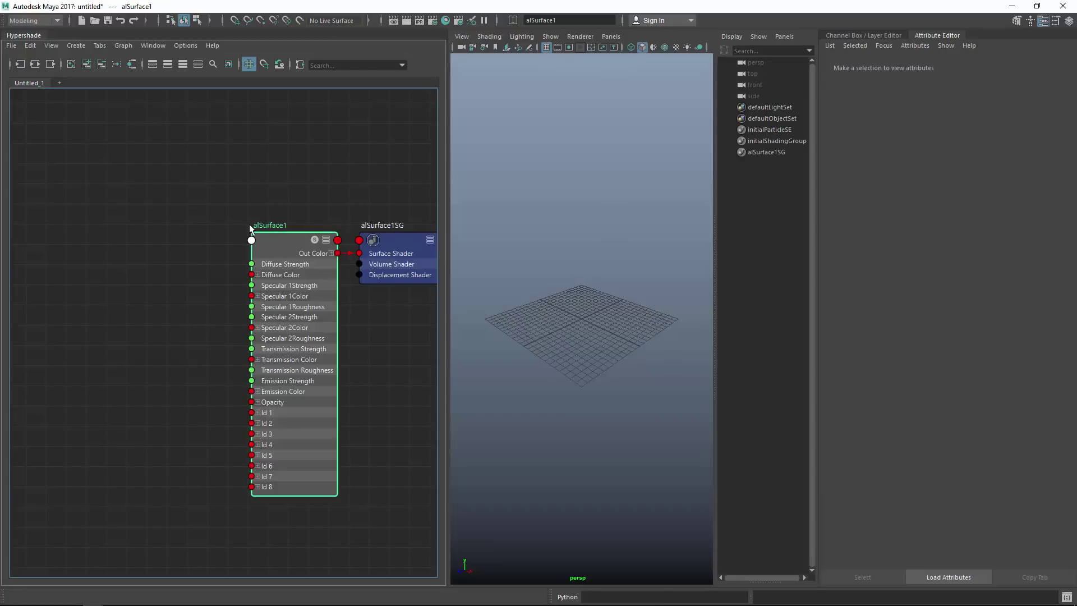